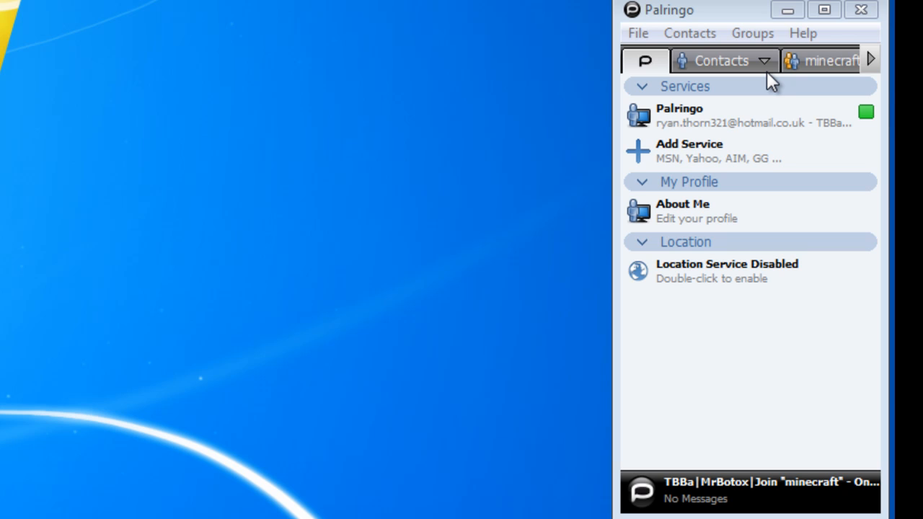
Show the minecraft group's member list in Palringo.
left_click(678, 7)
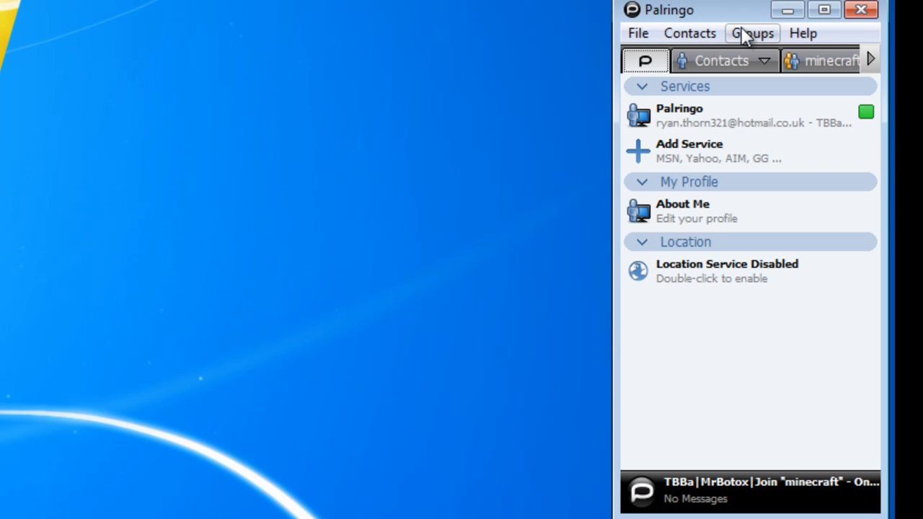
left_click(813, 66)
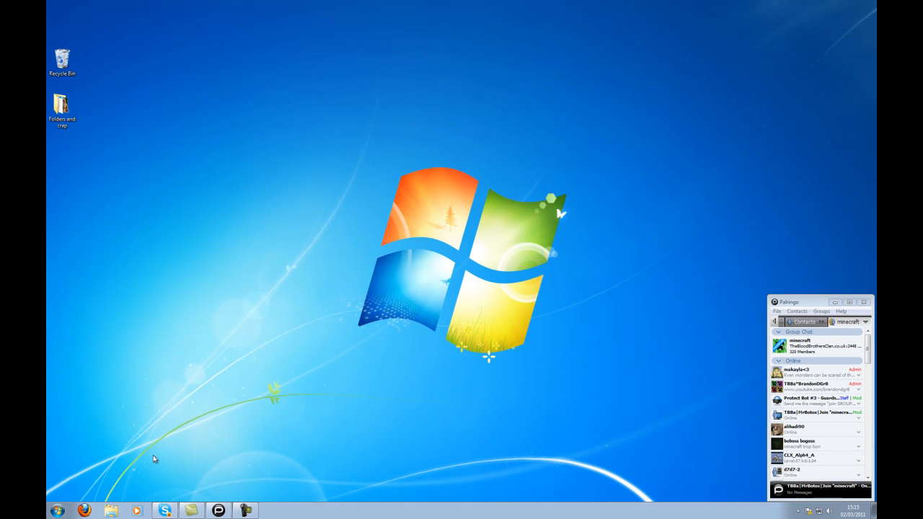
Open a blank Notepad document and place its window beside the desktop icons.
left_click(61, 507)
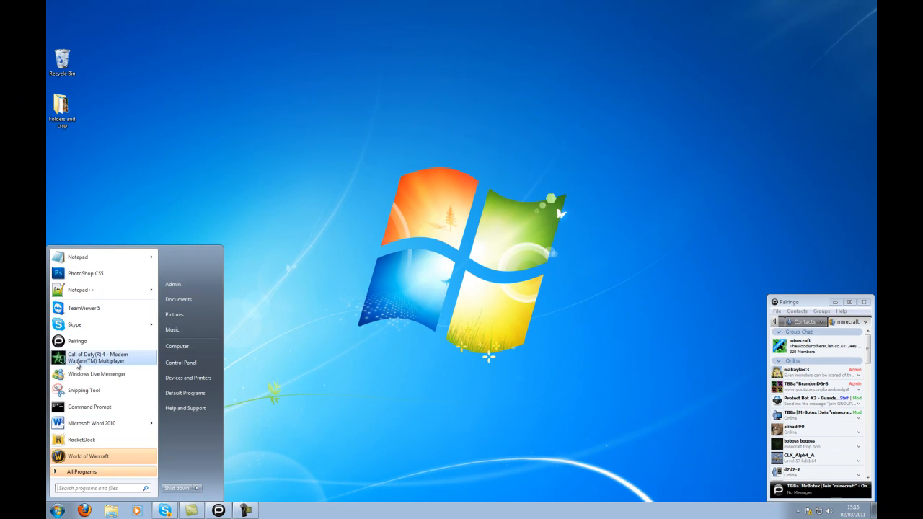
left_click(81, 261)
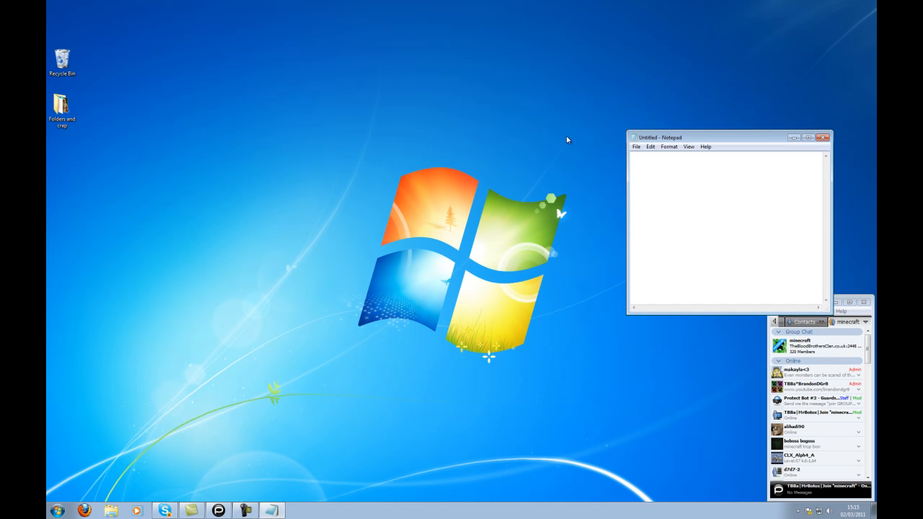
left_click_drag(694, 93, 299, 131)
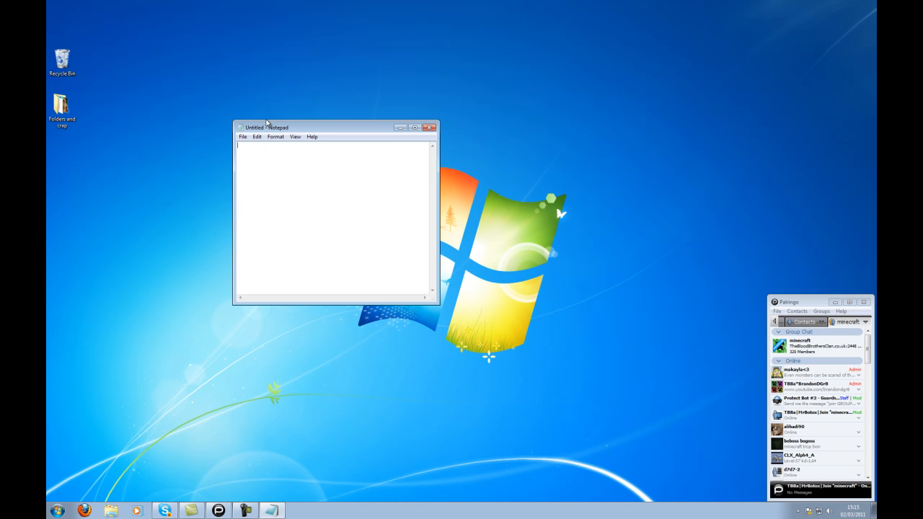
left_click_drag(277, 128, 114, 102)
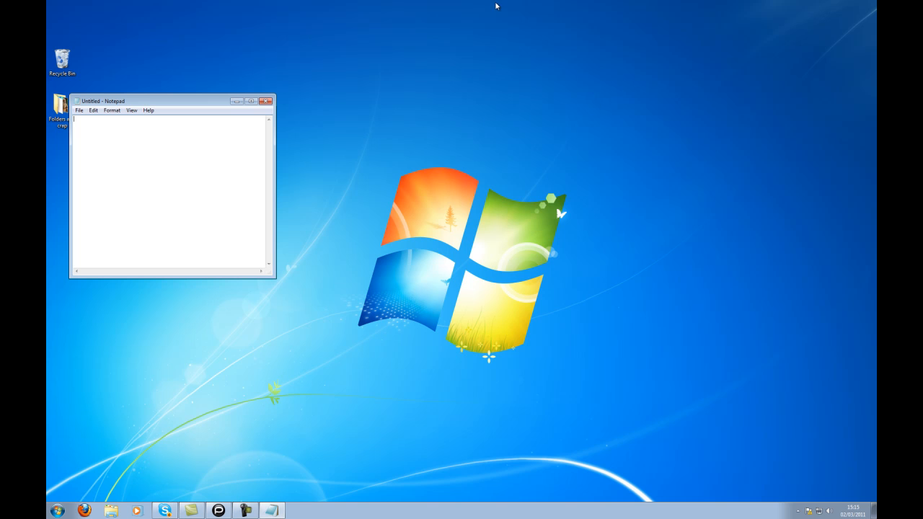
Open the bin folder of Mine Server inside the desktop folder Folders and crap.
double_click(60, 108)
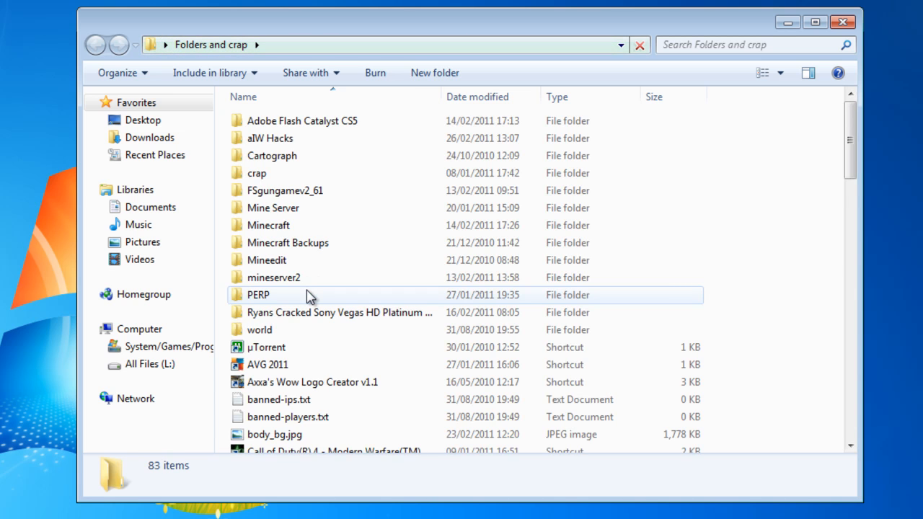
scroll(305, 328, "down", 2)
scroll(306, 349, "up", 2)
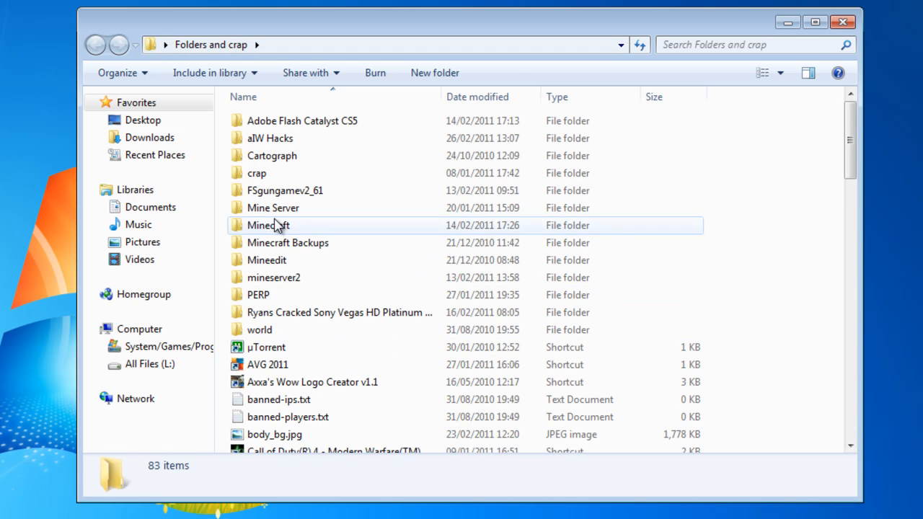
double_click(275, 227)
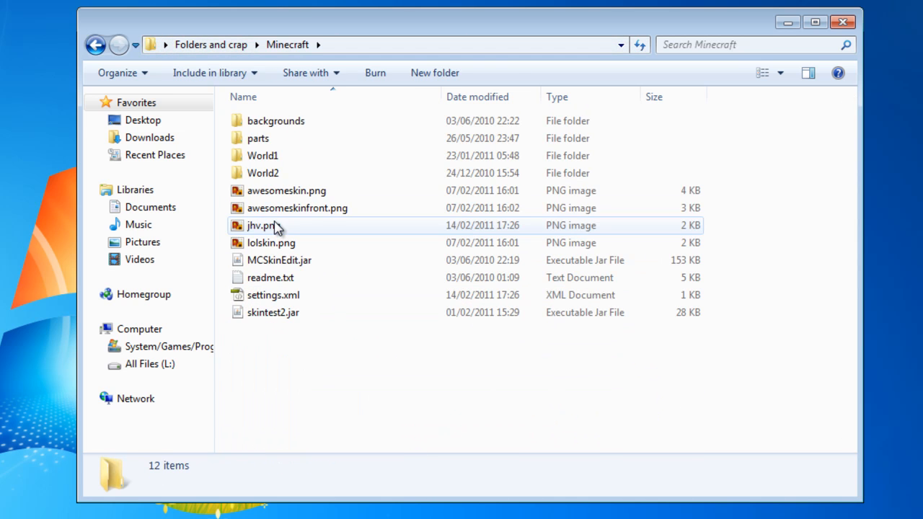
left_click(95, 44)
double_click(292, 207)
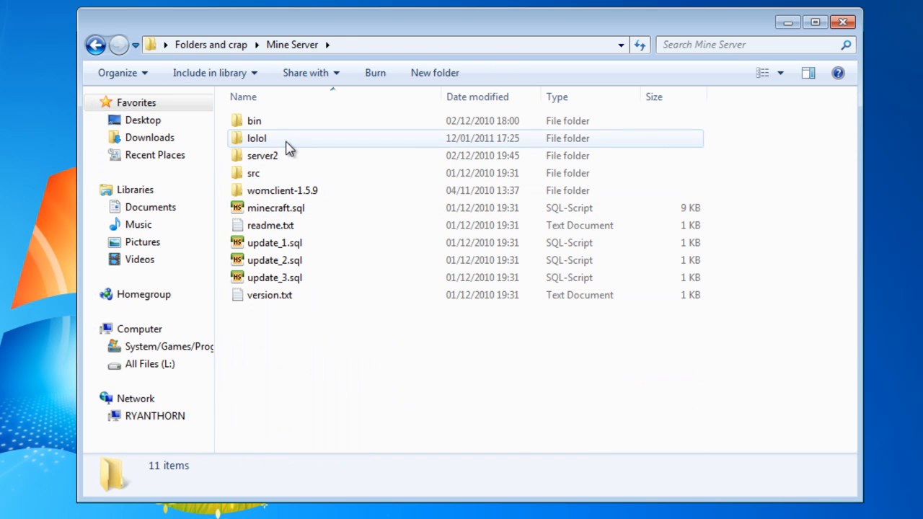
left_click(253, 125)
double_click(254, 124)
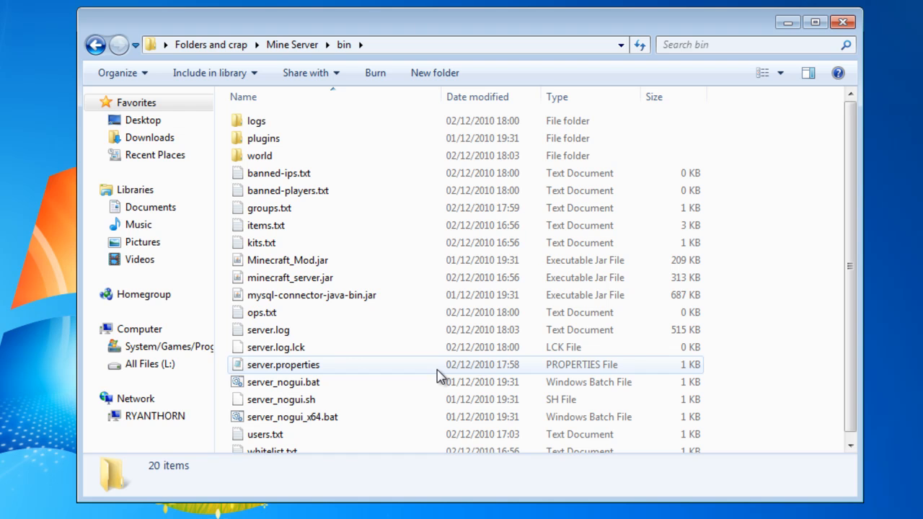
Open the server.properties file from the bin folder.
scroll(436, 266, "down", 1)
scroll(476, 262, "up", 1)
scroll(849, 216, "down", 1)
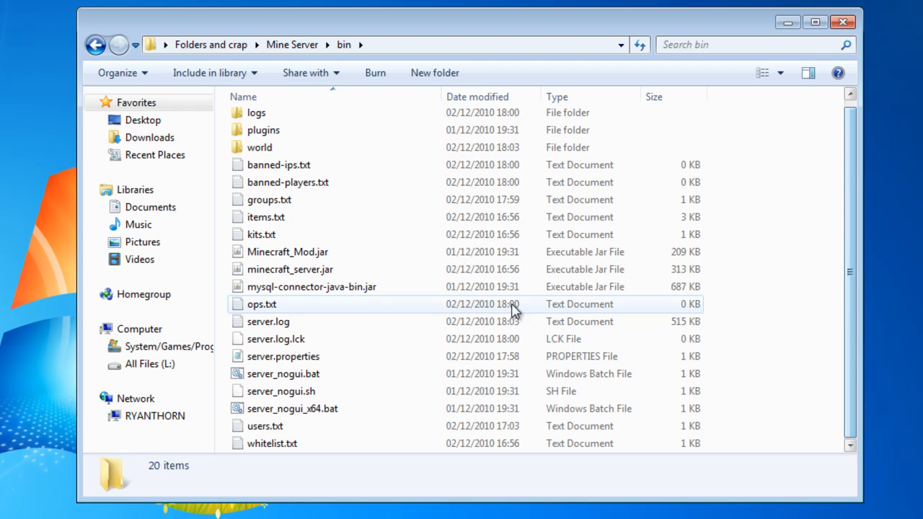
double_click(312, 360)
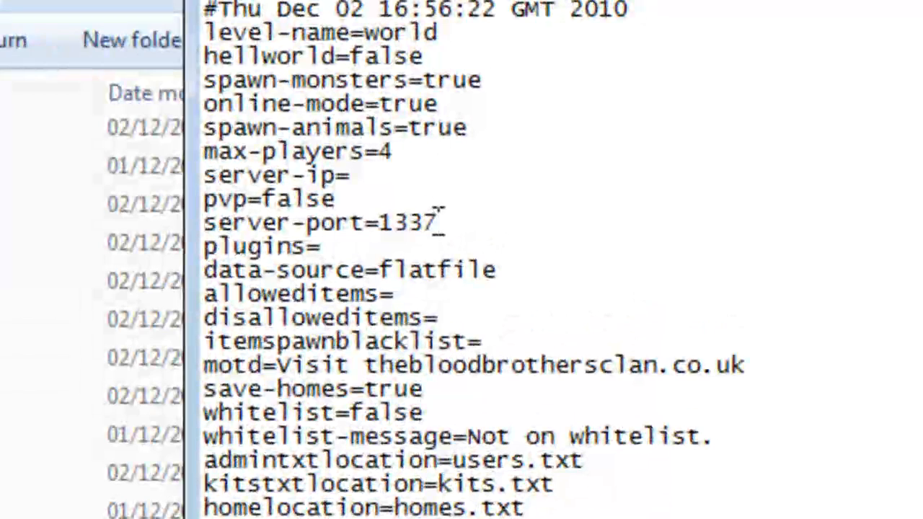
Copy the server-port=1337 line from server.properties into the blank Notepad document and close the bin folder window.
left_click_drag(509, 193, 362, 191)
left_click(599, 177)
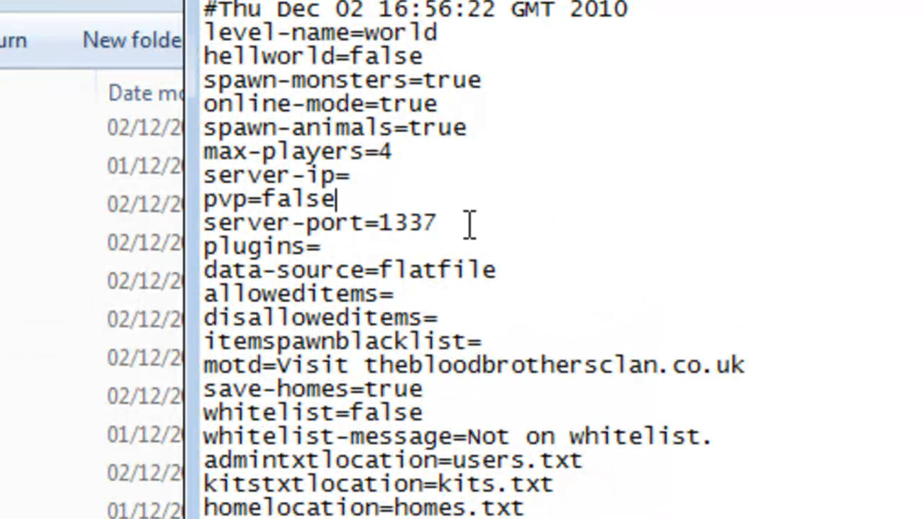
left_click_drag(469, 224, 192, 223)
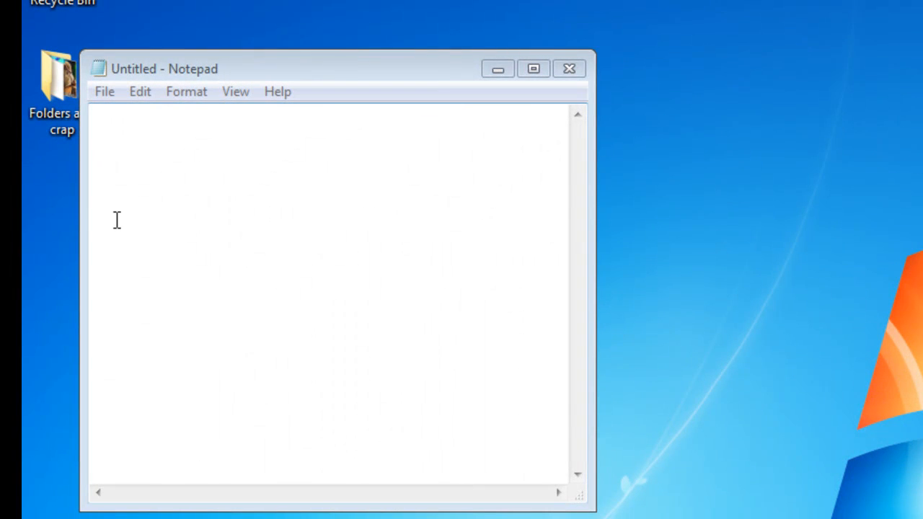
type("server-port=1337")
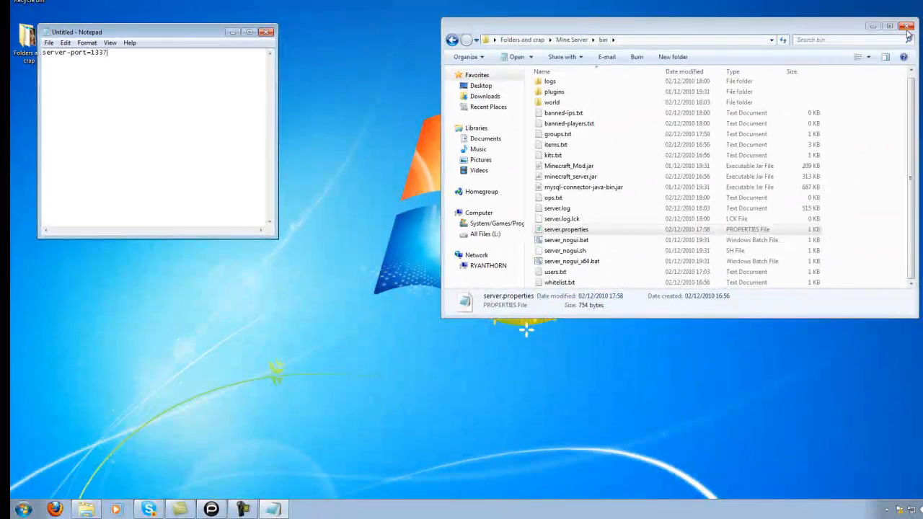
left_click(906, 28)
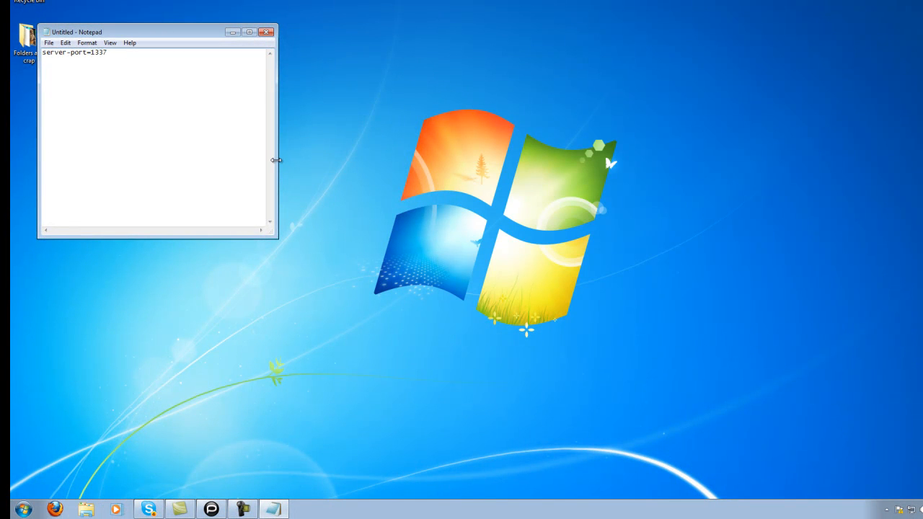
Narrow the Notepad window slightly and park it in the desktop's upper-right corner.
left_click_drag(276, 161, 232, 165)
left_click_drag(140, 32, 862, 3)
left_click(378, 261)
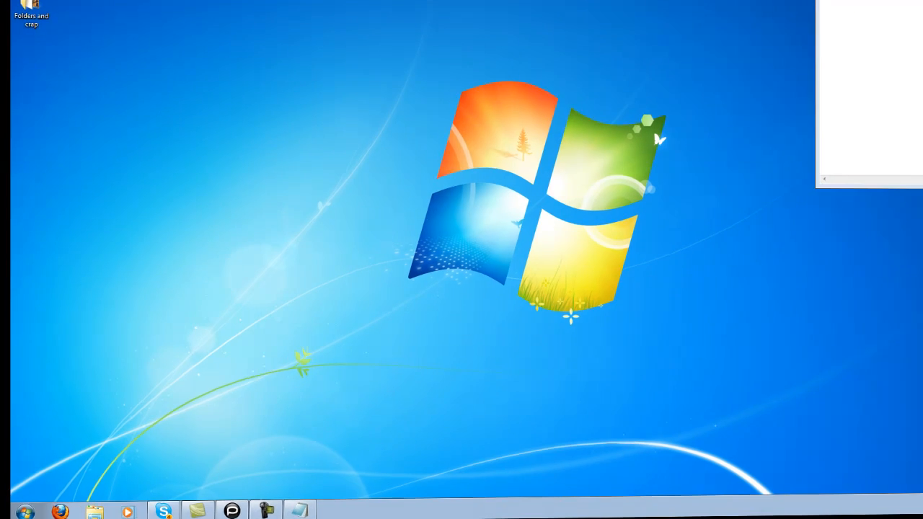
Search the installed programs for cmd and open cmd.exe.
left_click(23, 509)
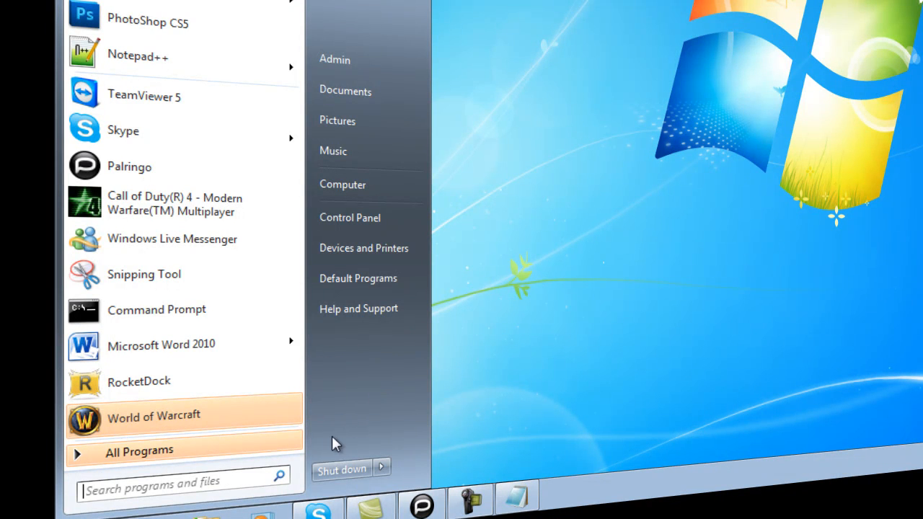
left_click(441, 513)
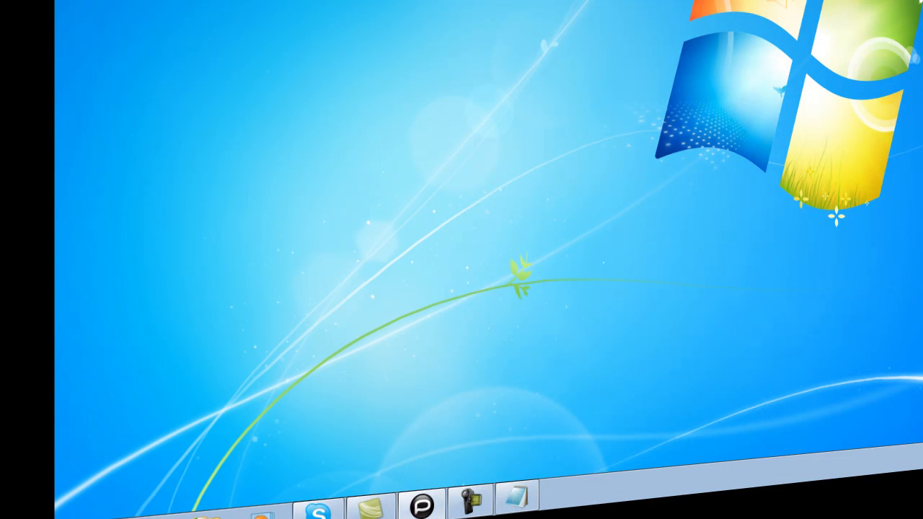
left_click(83, 518)
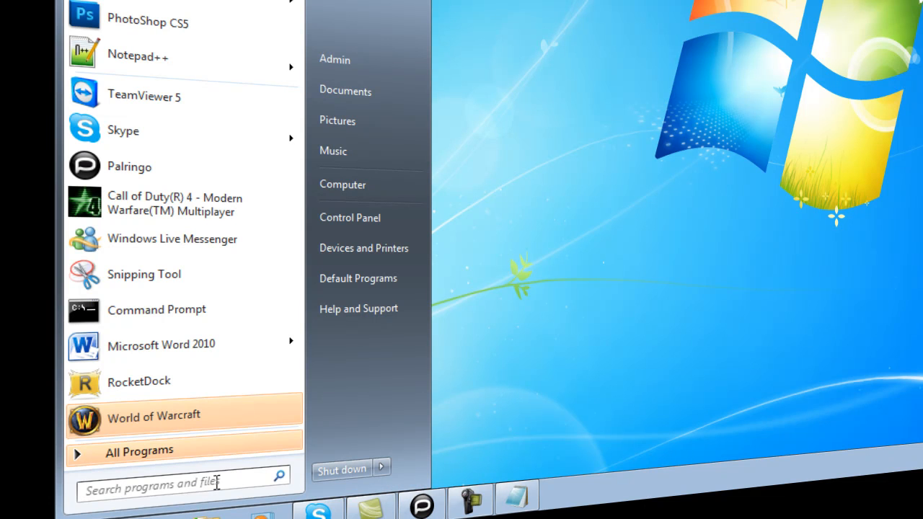
left_click(217, 482)
left_click(217, 462)
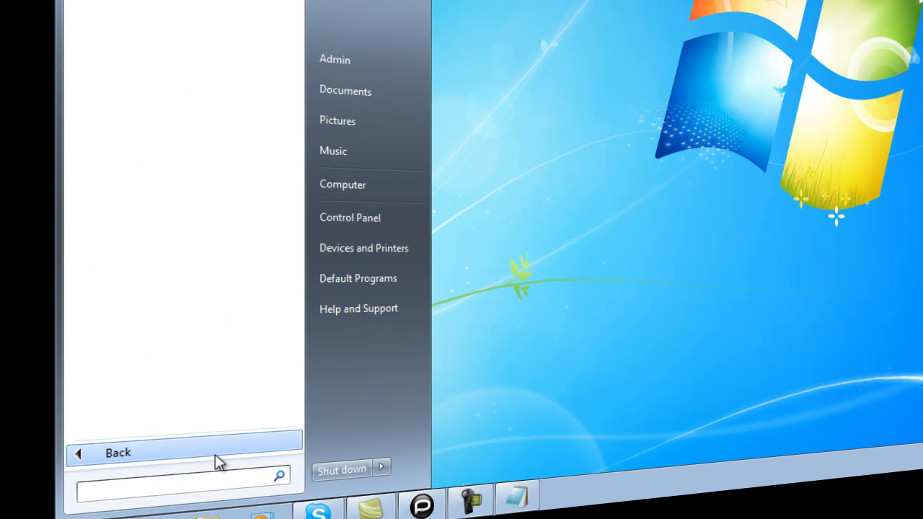
type("cmd")
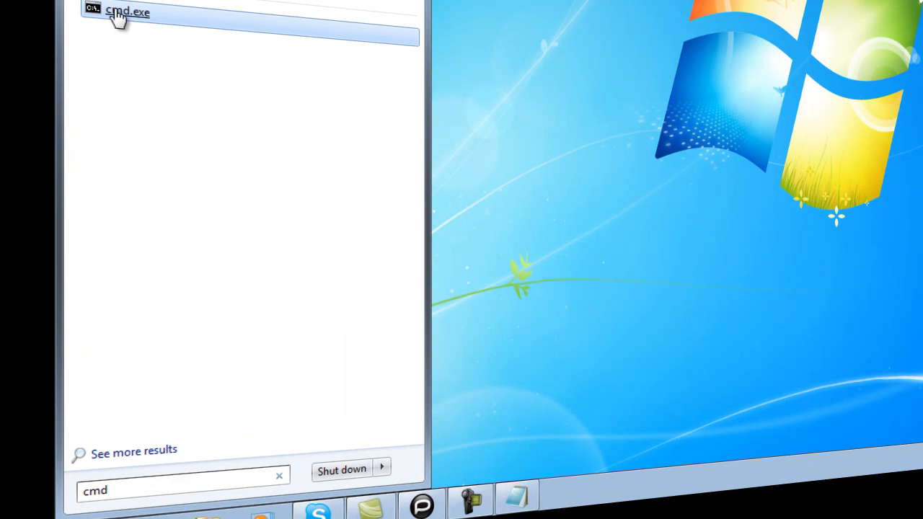
left_click(115, 13)
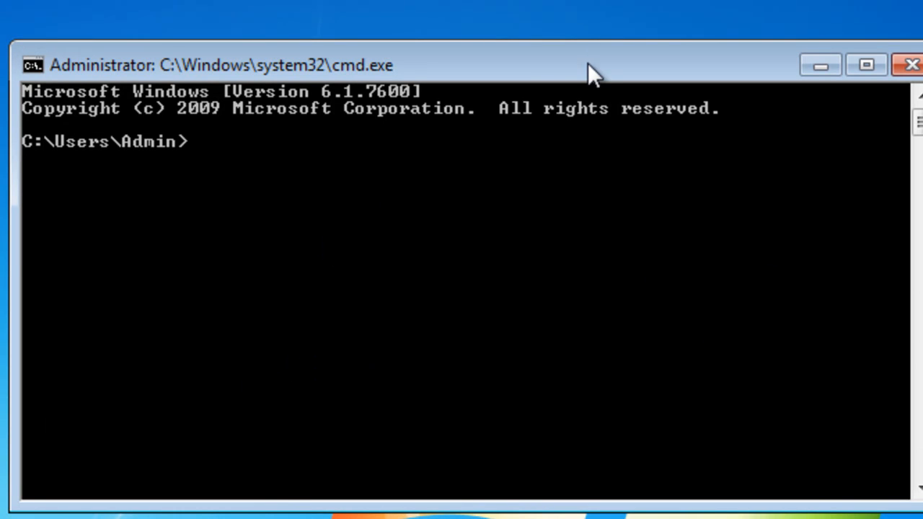
Reposition the Command Prompt window and run the ipconfig command.
left_click_drag(588, 63, 643, 57)
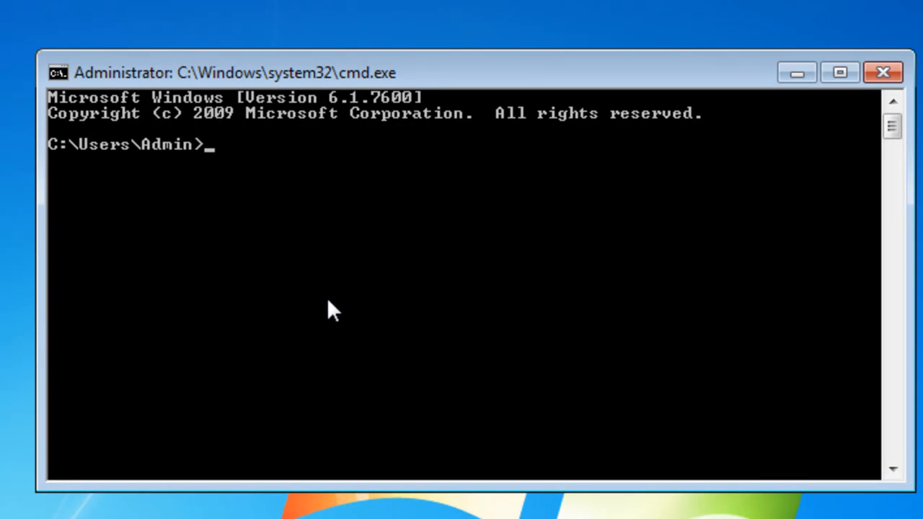
type("ipconfig")
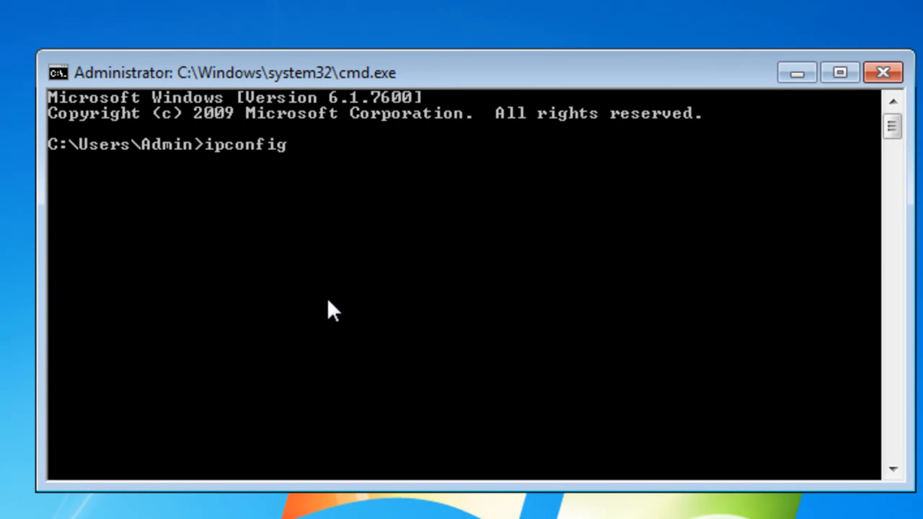
key("Return")
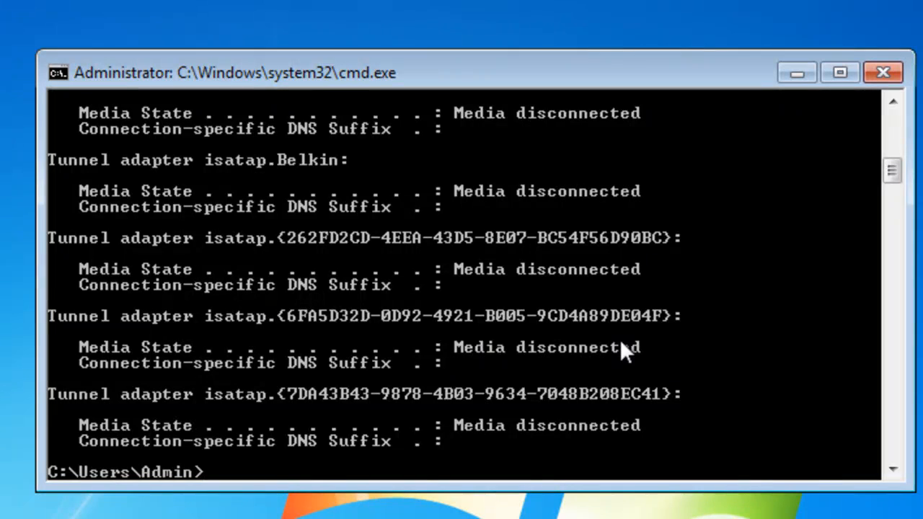
Examine the ipconfig output for the IPv4 address and default gateway of the Local Area Connection adapter.
scroll(894, 175, "up", 5)
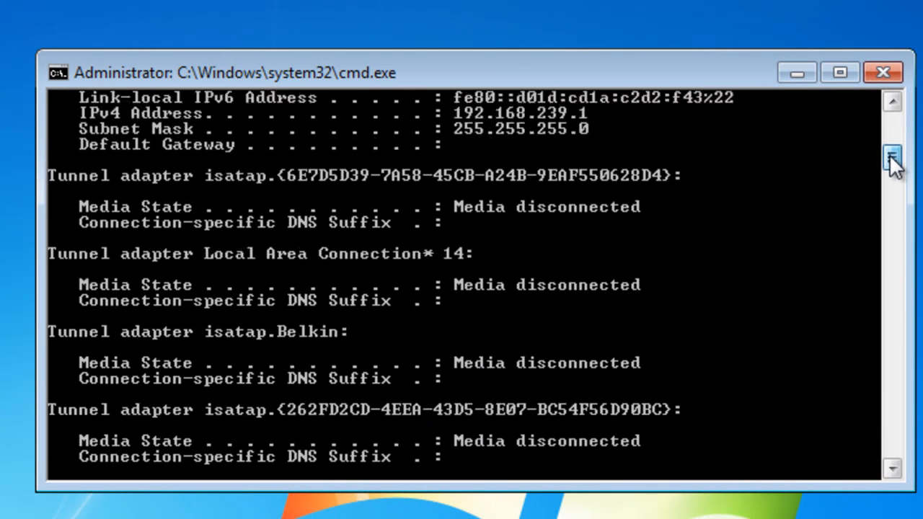
scroll(217, 323, "down", 1)
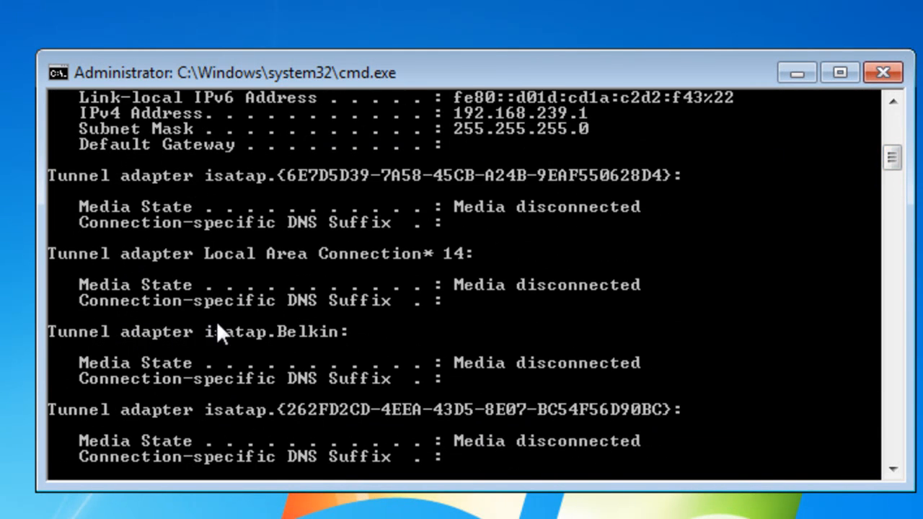
scroll(211, 415, "down", 2)
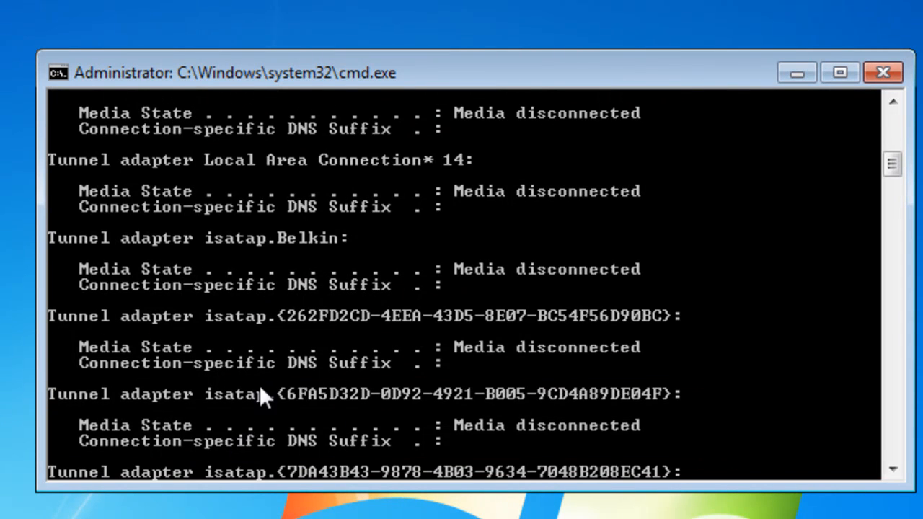
scroll(216, 326, "down", 3)
scroll(349, 405, "up", 5)
scroll(347, 409, "up", 2)
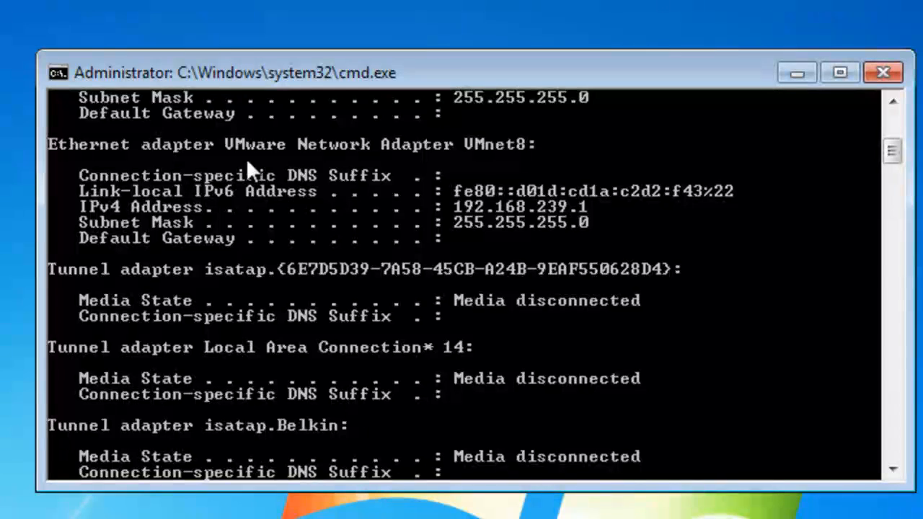
scroll(449, 252, "up", 2)
scroll(451, 243, "up", 1)
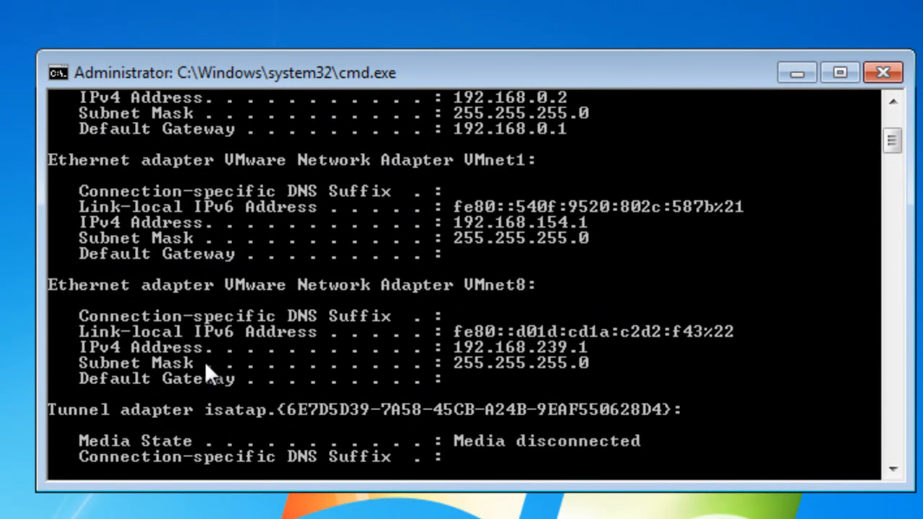
scroll(280, 323, "up", 1)
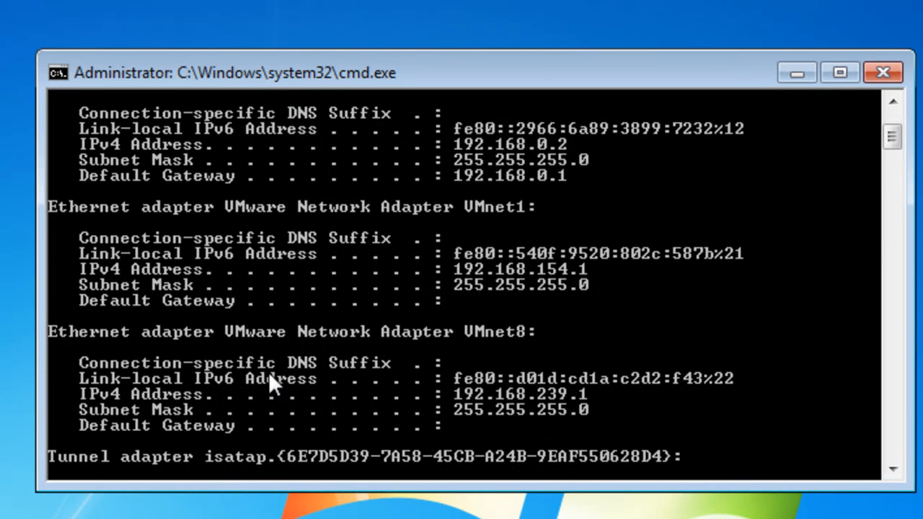
scroll(90, 387, "up", 2)
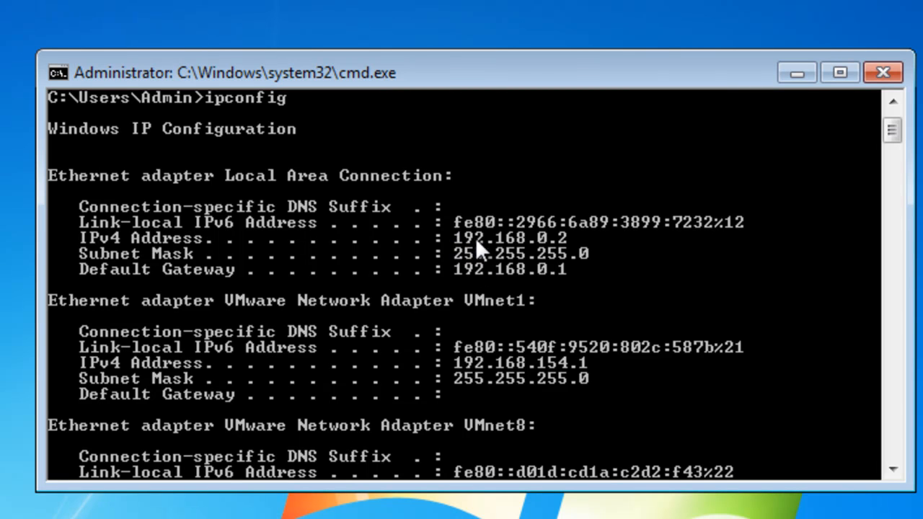
Copy the Local Area Connection's IPv4 address 192.168.0.2 from the ipconfig output onto a new line in Notepad.
right_click(576, 241)
left_click(588, 253)
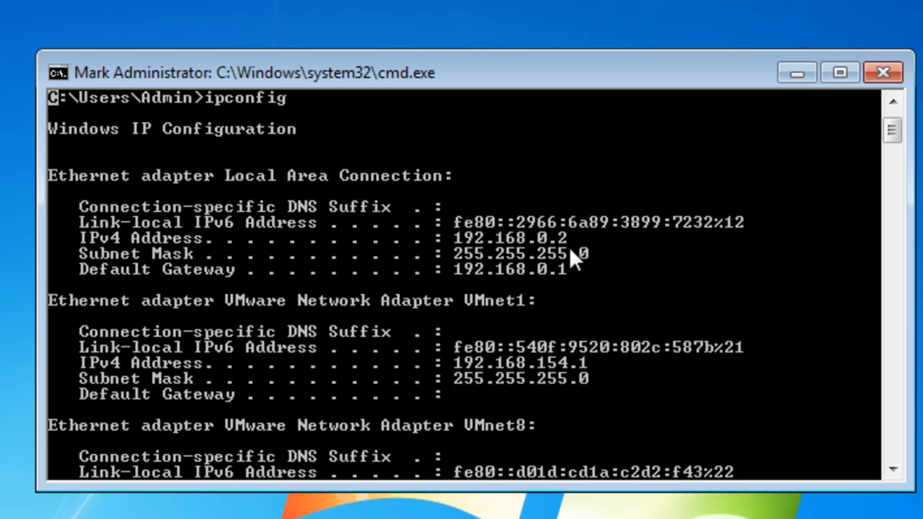
left_click(566, 237)
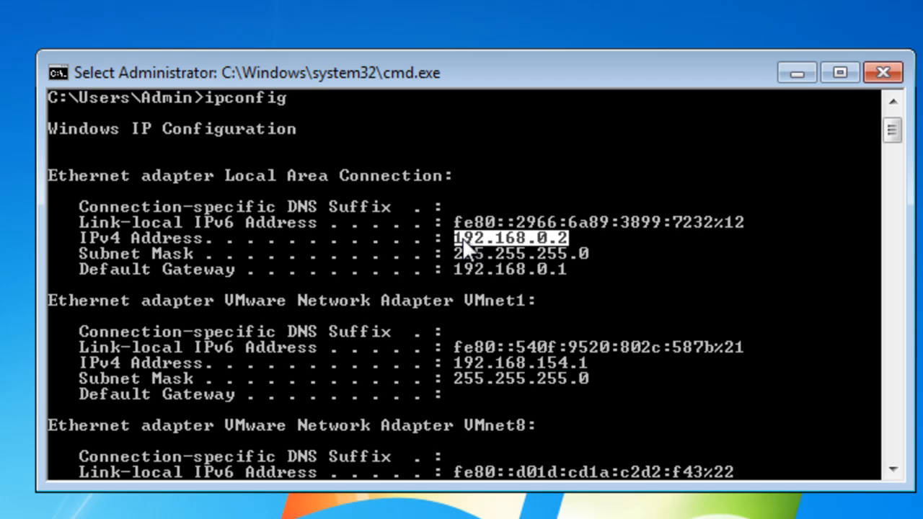
key("Return")
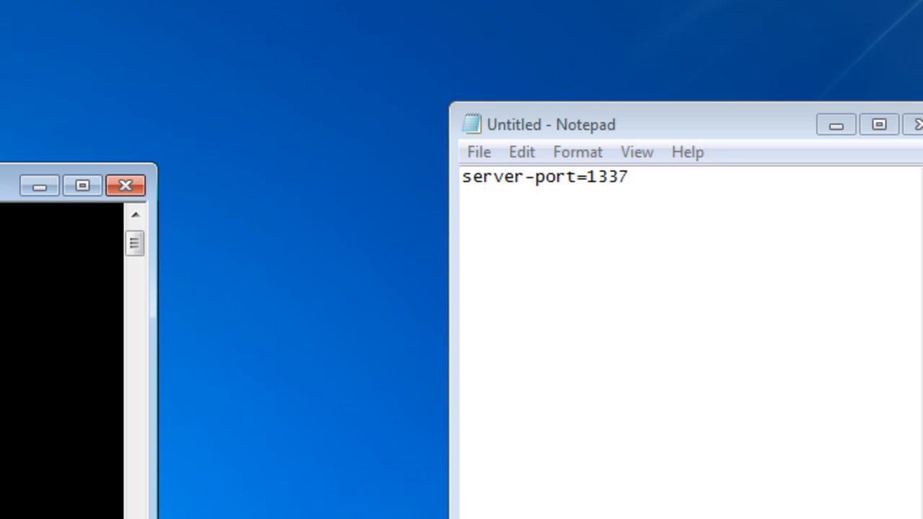
left_click(670, 177)
key("Return")
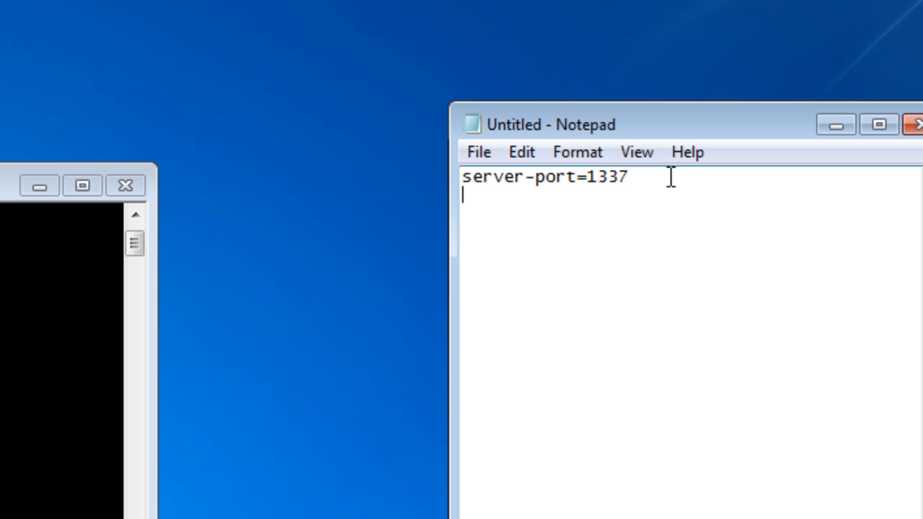
type("192.168.0.2")
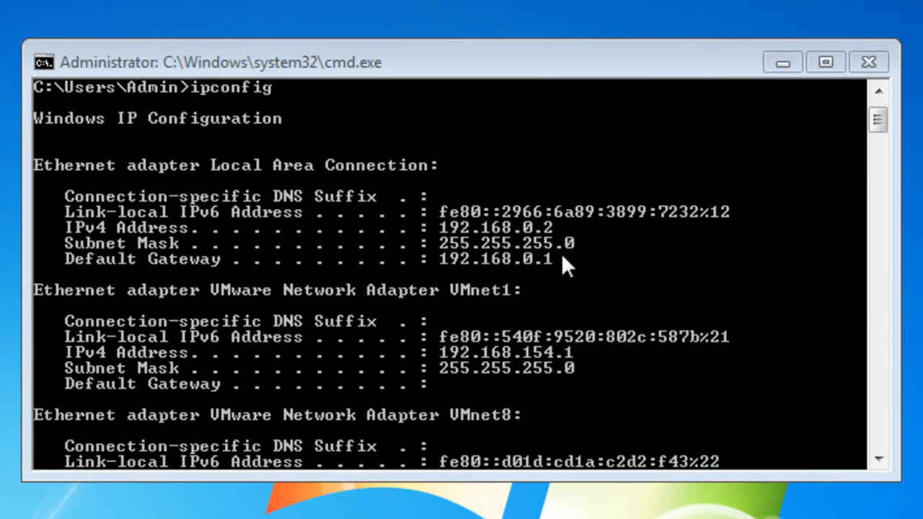
Copy the default gateway 192.168.0.1 from the ipconfig output onto a new Notepad line and close the Command Prompt.
right_click(561, 253)
left_click(598, 274)
left_click(550, 258)
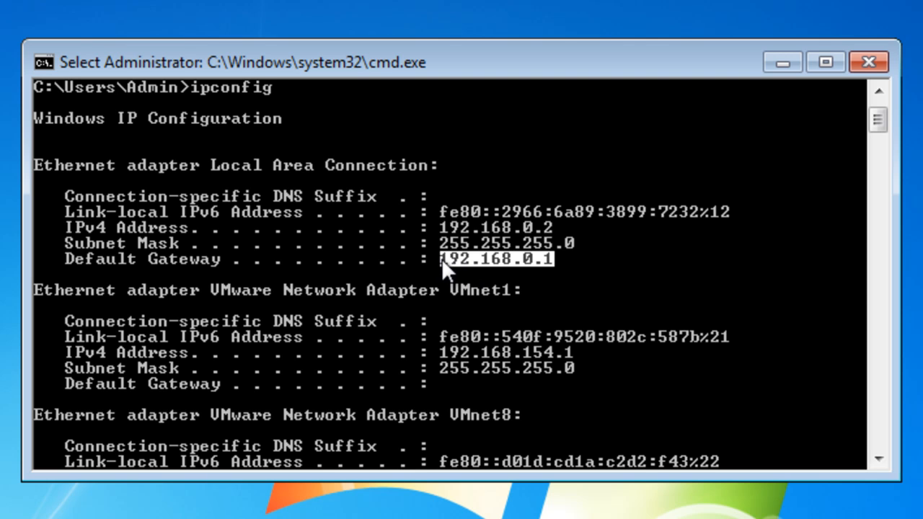
key("Return")
left_click(712, 164)
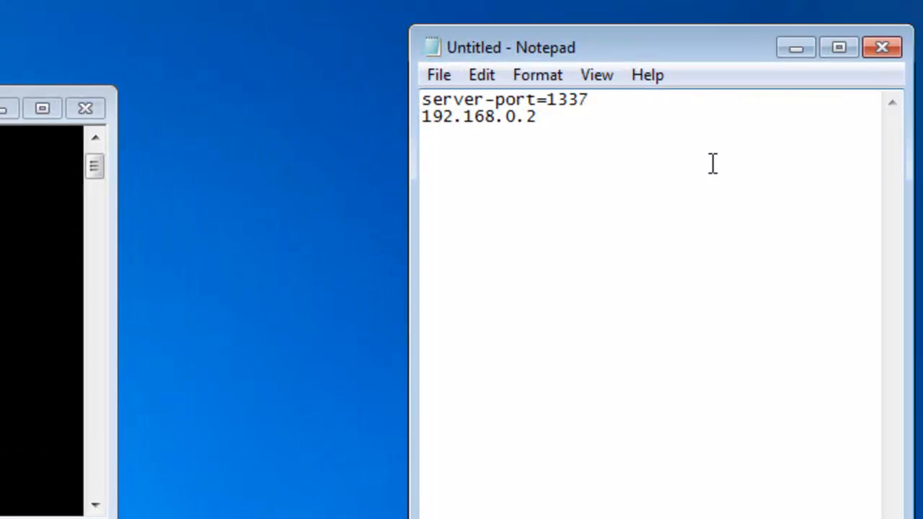
key("Return")
type("192.168.0.1")
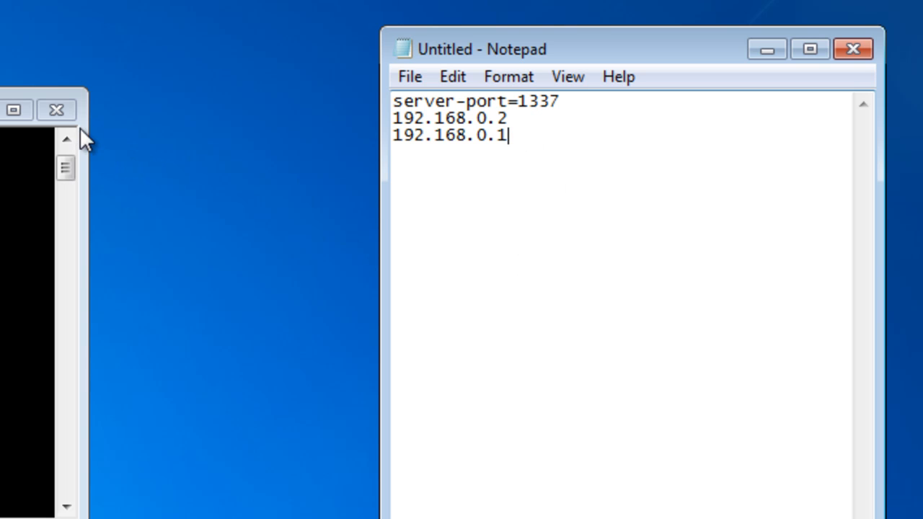
left_click(60, 113)
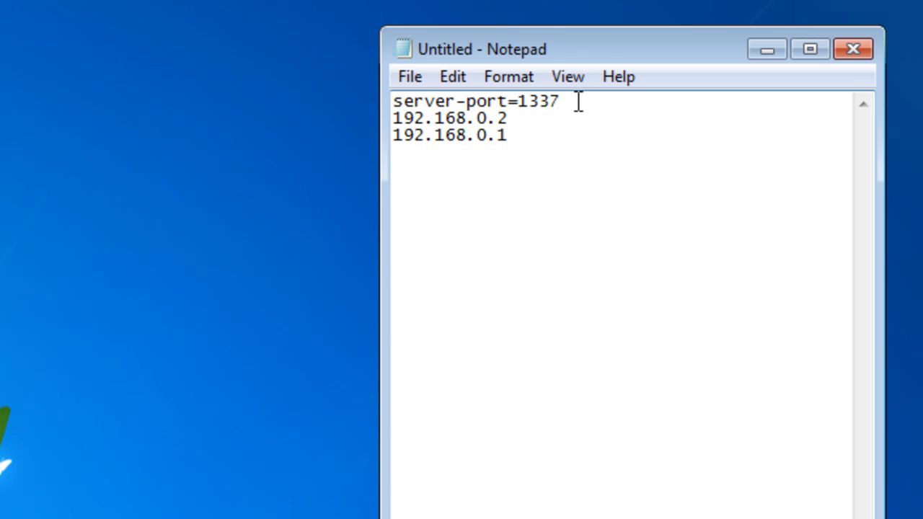
left_click(519, 118)
left_click_drag(511, 118, 439, 111)
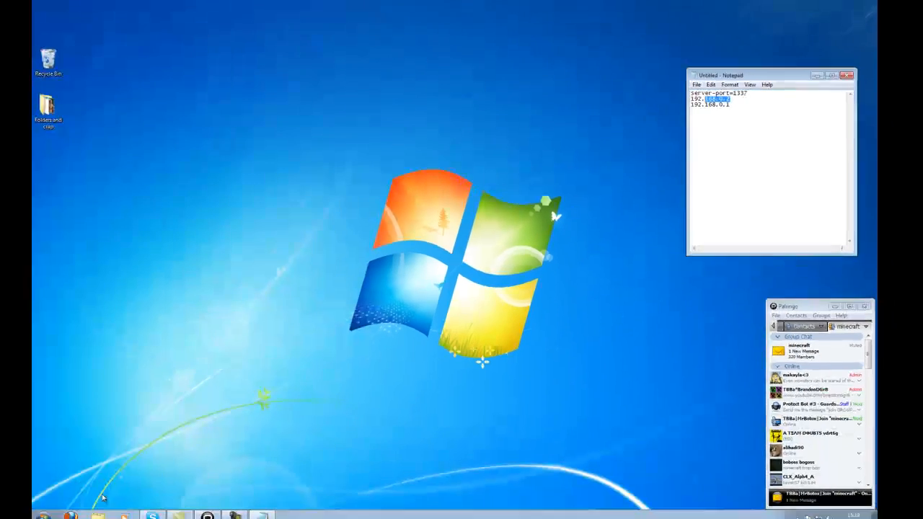
Copy the gateway address 192.168.0.1 from the Notepad note and load it in Firefox.
left_click(86, 510)
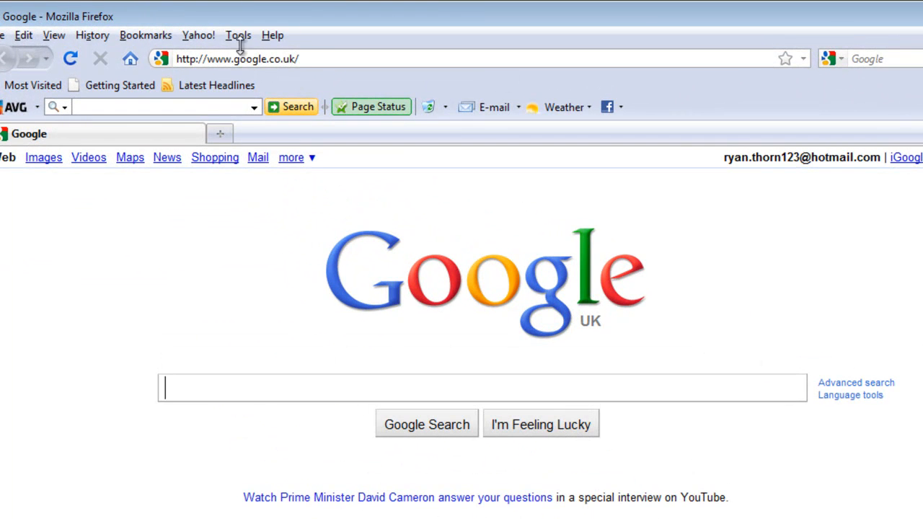
left_click(321, 60)
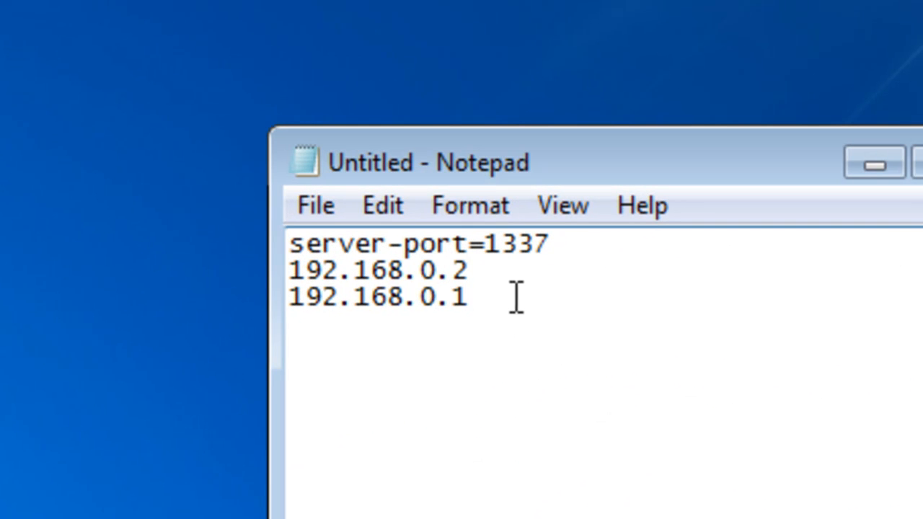
left_click_drag(516, 297, 289, 298)
key("ctrl+c")
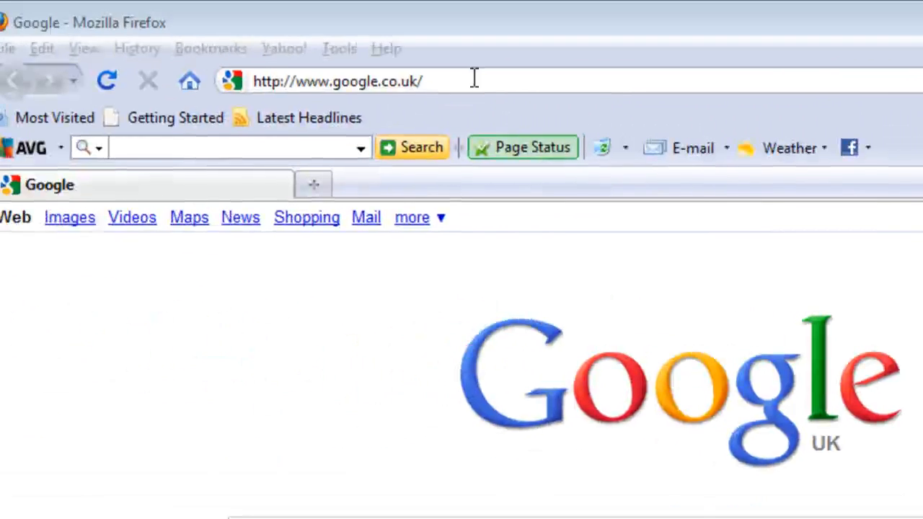
left_click(473, 79)
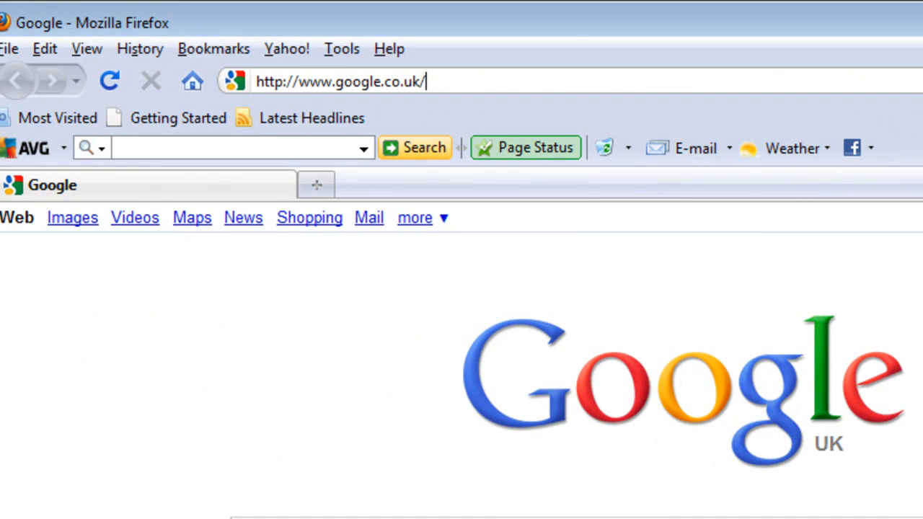
key("ctrl+a")
key("BackSpace")
key("ctrl+v")
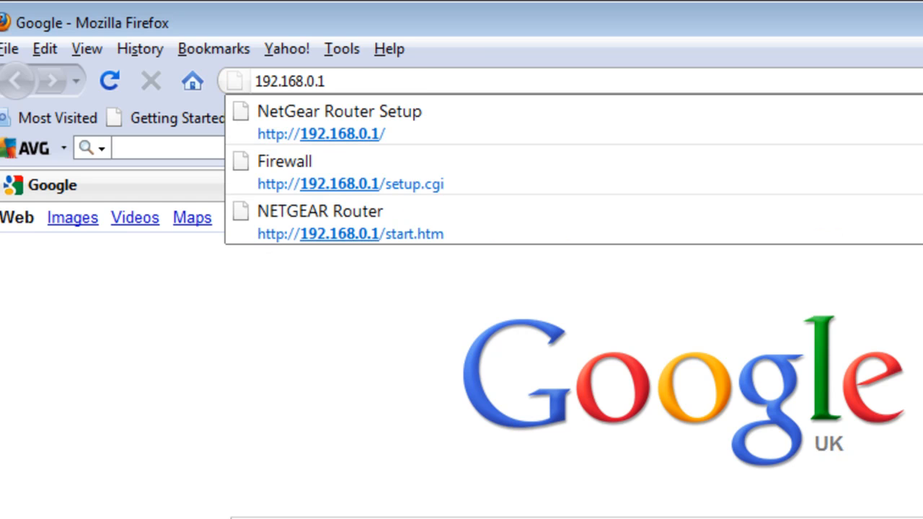
key("Return")
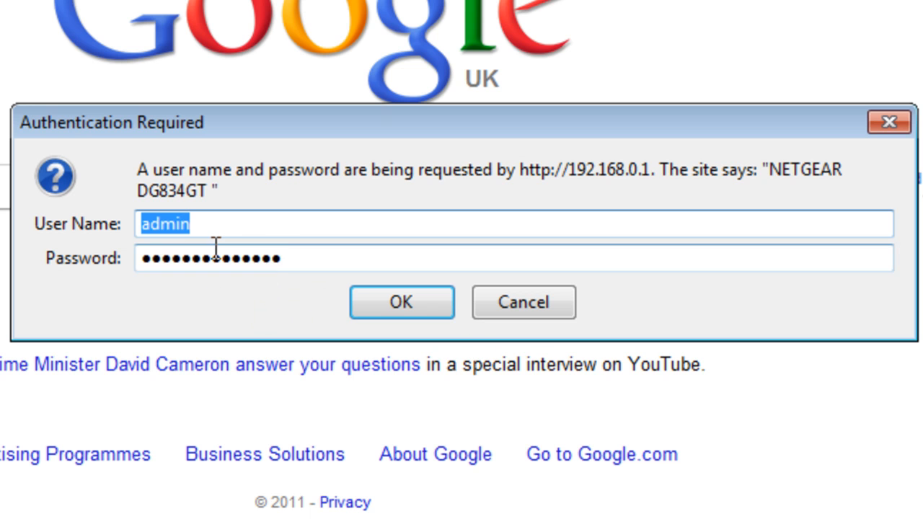
Sign in to the router with the prefilled user name and password and open its Services page.
double_click(301, 260)
left_click(401, 303)
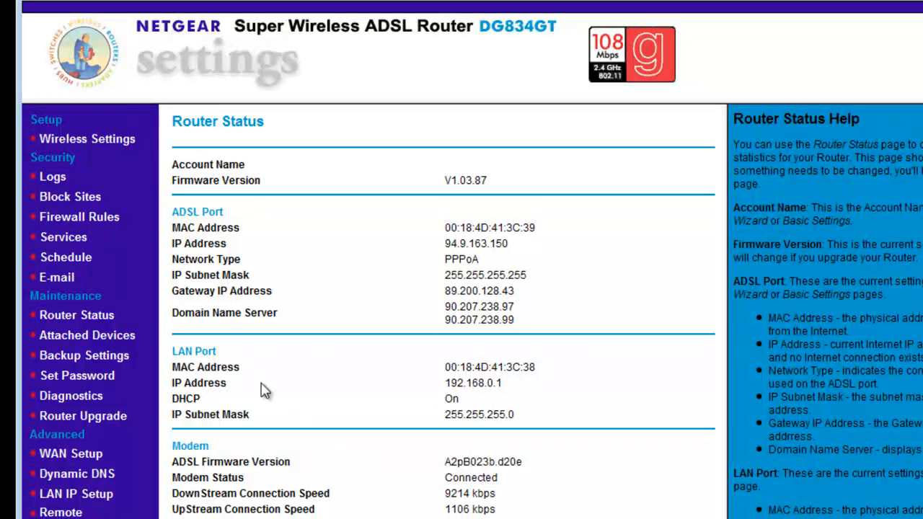
left_click_drag(76, 158, 33, 160)
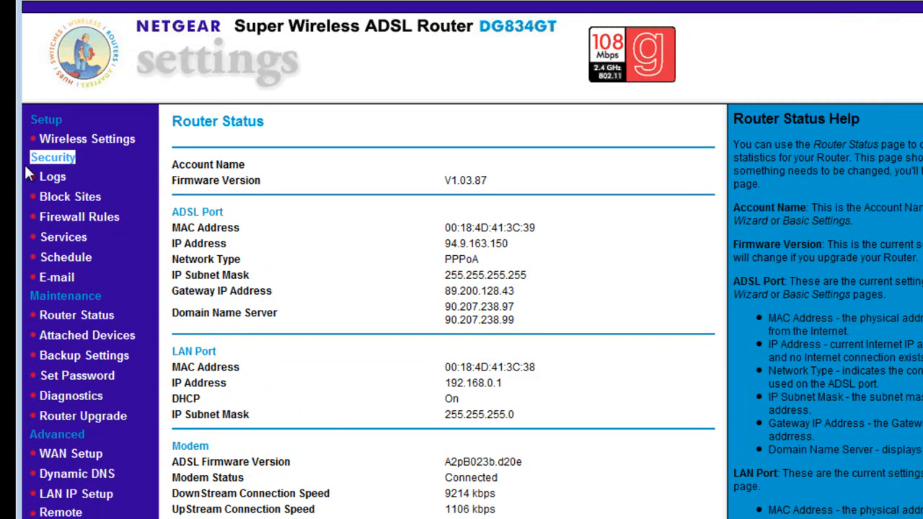
left_click(65, 163)
left_click_drag(78, 159, 63, 159)
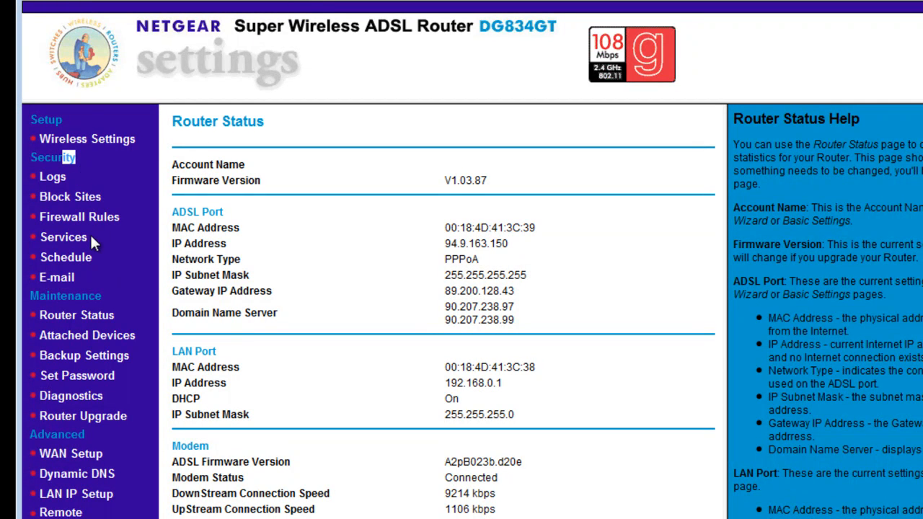
mouse_move(92, 234)
left_mouse_down()
mouse_move(41, 239)
mouse_move(95, 239)
left_mouse_up()
left_click(57, 244)
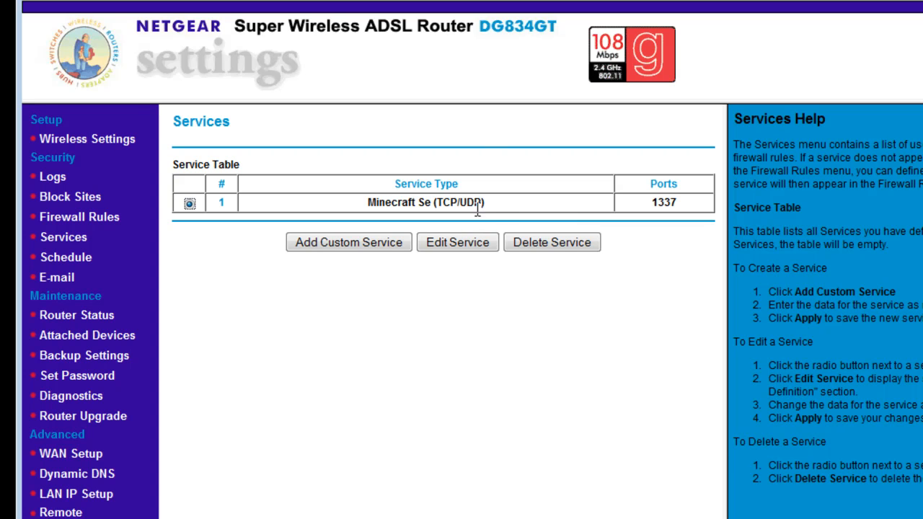
Try to delete the Minecraft Se service from the Service Table.
left_click_drag(496, 210, 374, 202)
left_click(531, 207)
left_click(526, 248)
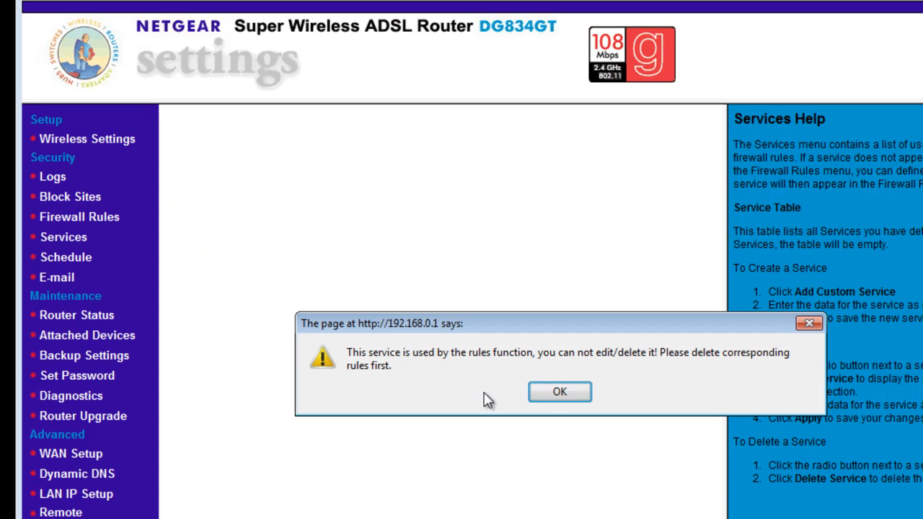
left_click(546, 393)
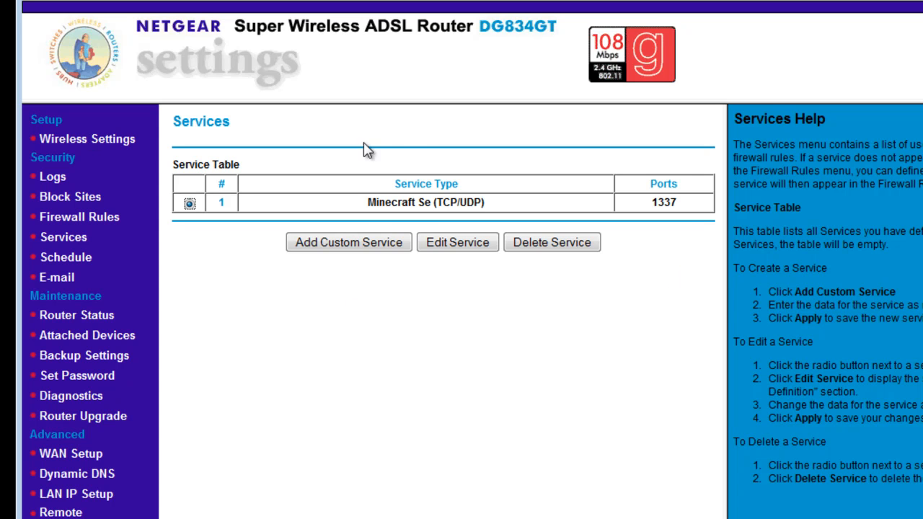
left_click_drag(361, 205, 515, 211)
left_click(515, 211)
double_click(670, 201)
left_click_drag(496, 205, 359, 214)
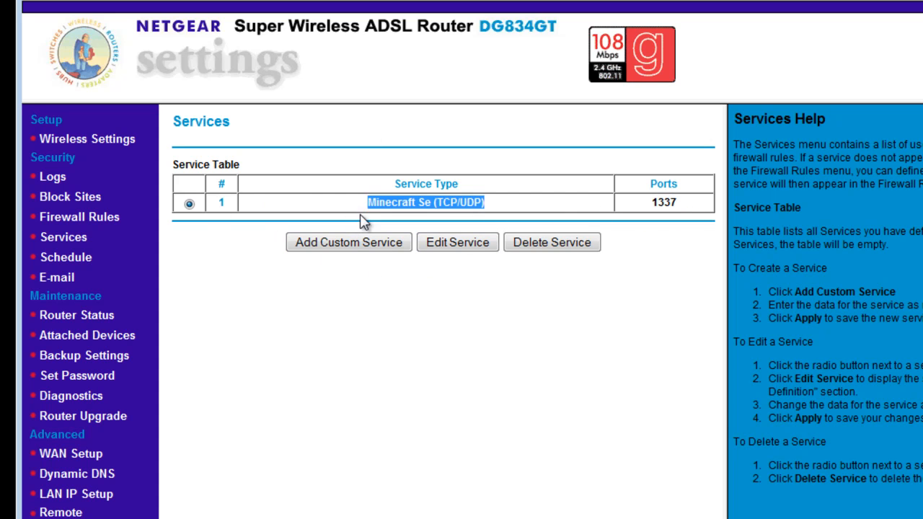
left_click(394, 346)
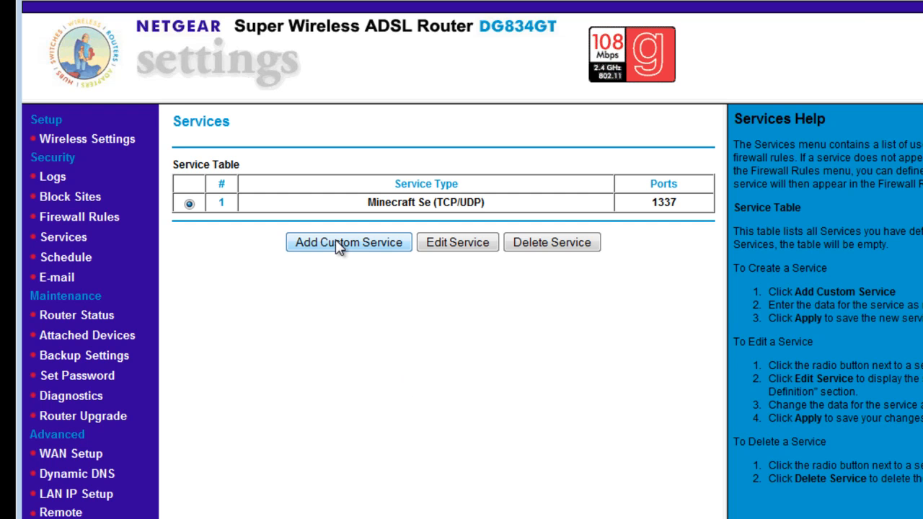
Start a new custom service named "Minecraft s1" with the type TCP/UDP.
left_click(339, 243)
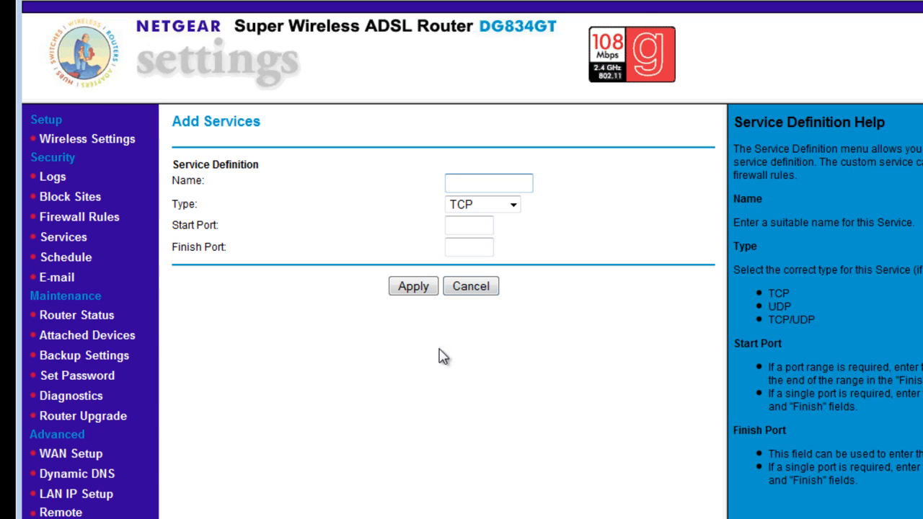
left_click(203, 183)
left_click(454, 182)
type("Minecraft se")
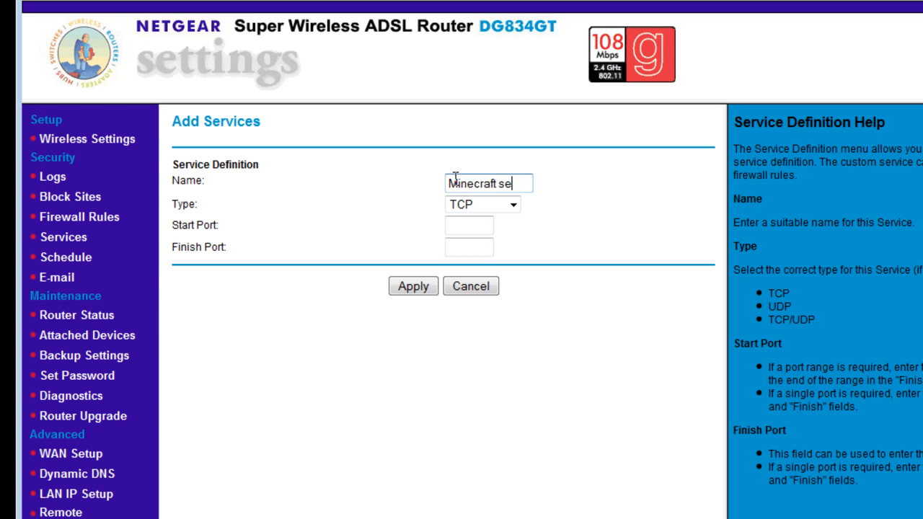
key("BackSpace")
type("1")
left_click(485, 209)
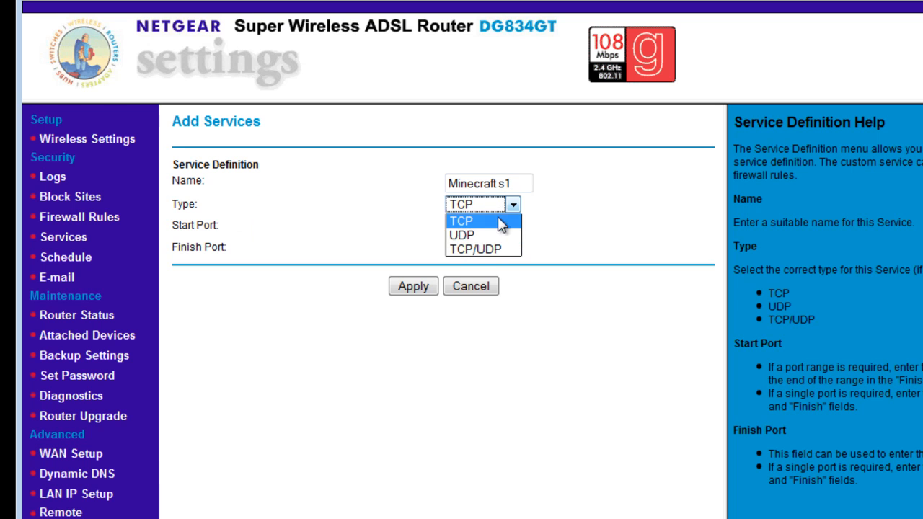
left_click(472, 249)
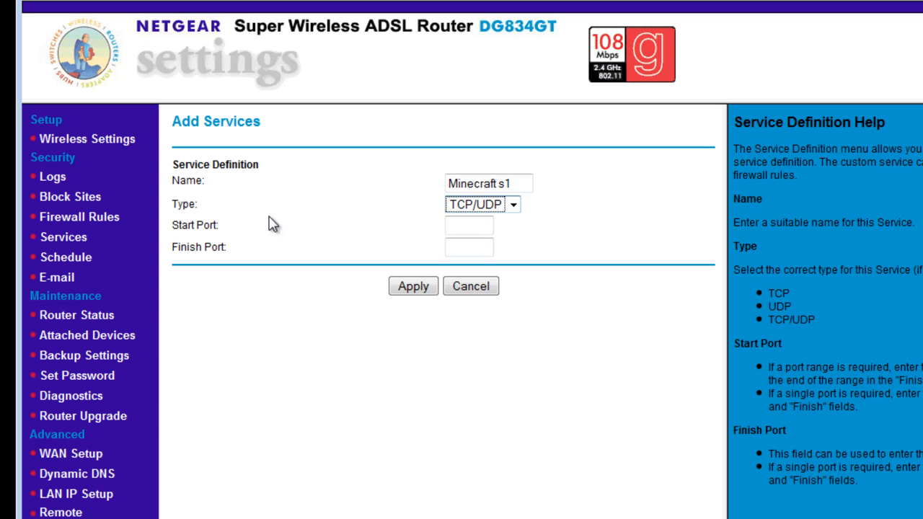
Set the custom service's start and finish ports to 1337, try to apply it, and return to the Services page.
left_click(462, 225)
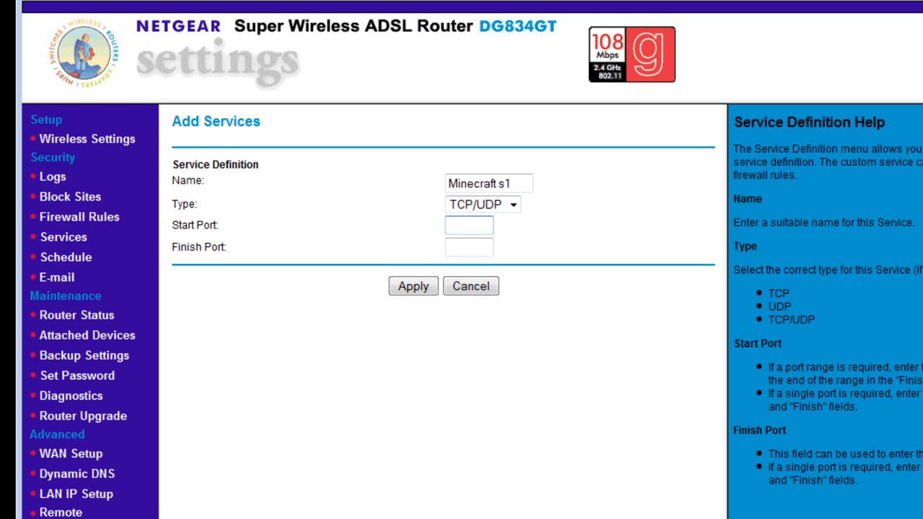
left_click(478, 224)
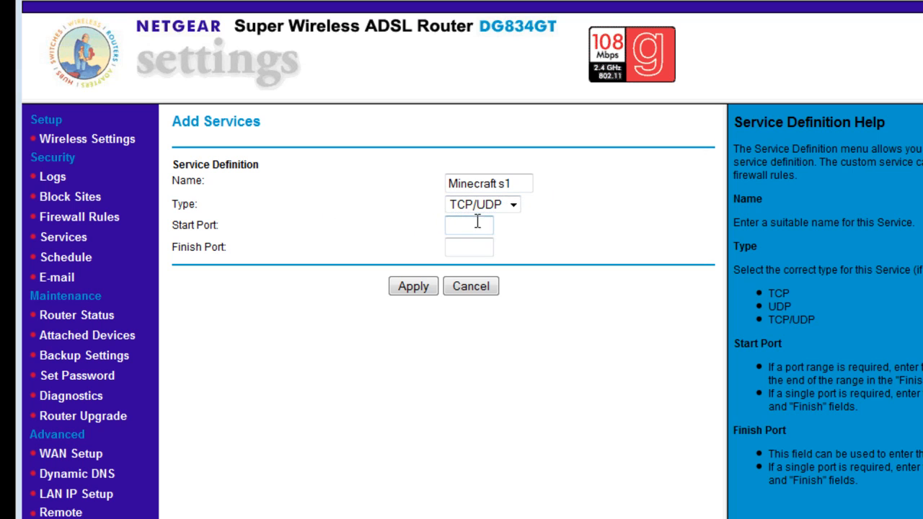
type("1337")
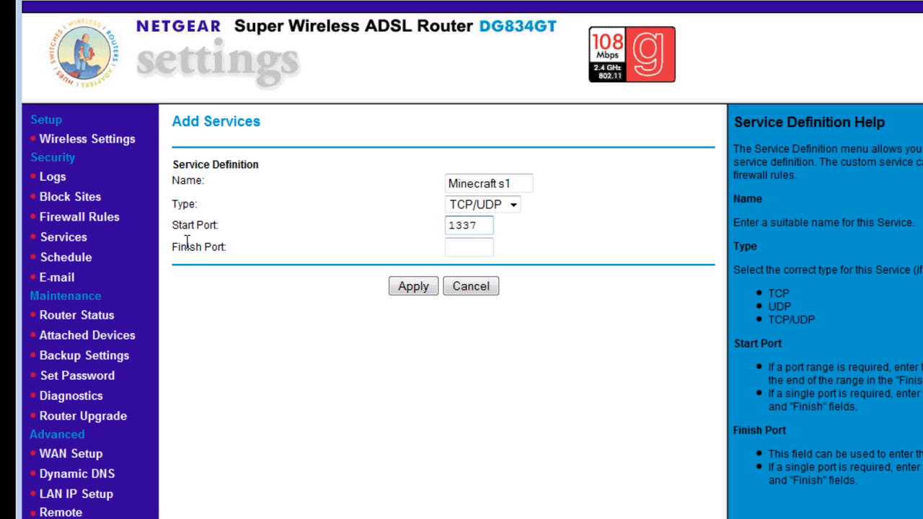
left_click(461, 245)
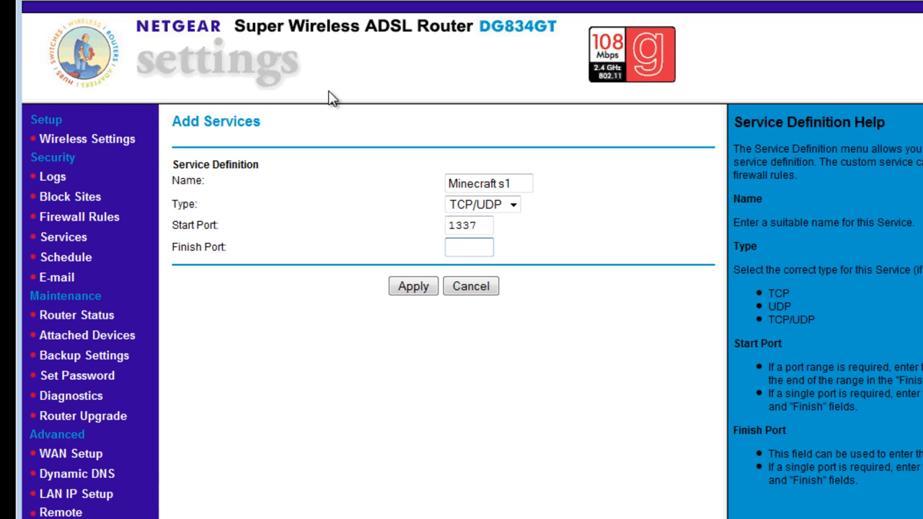
type("1337")
left_click(425, 290)
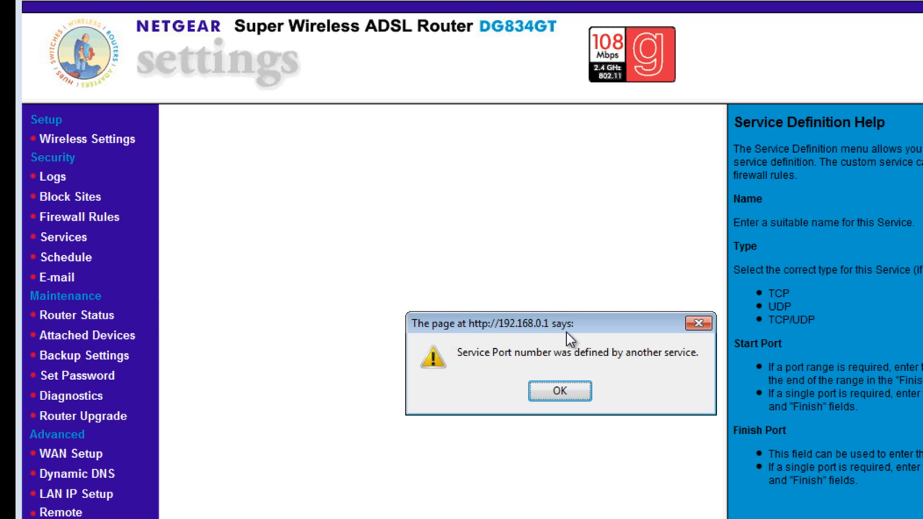
left_click(562, 391)
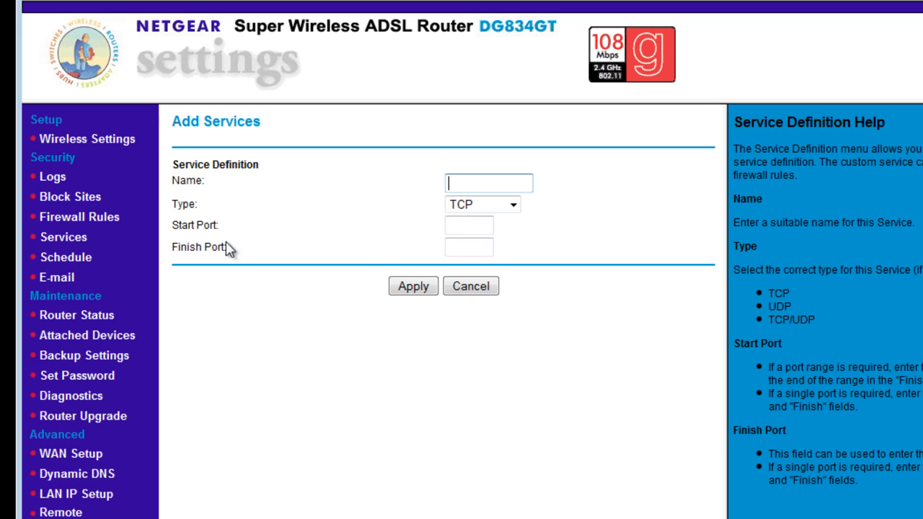
left_click(73, 245)
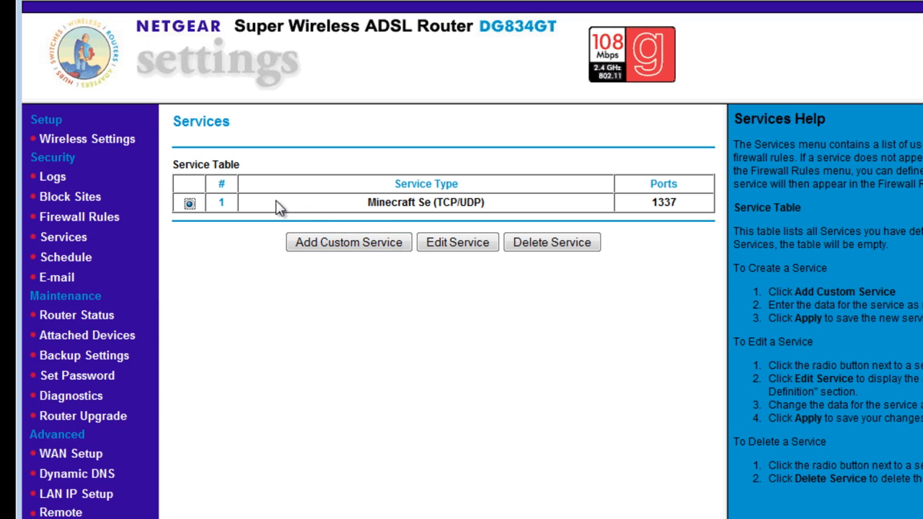
Open the firewall rules and delete the inbound Minecraft Se rule for 192.168.0.2.
mouse_move(367, 205)
left_mouse_down()
mouse_move(488, 207)
mouse_move(367, 208)
left_mouse_up()
left_click(496, 206)
left_click_drag(641, 204, 685, 207)
left_click(92, 220)
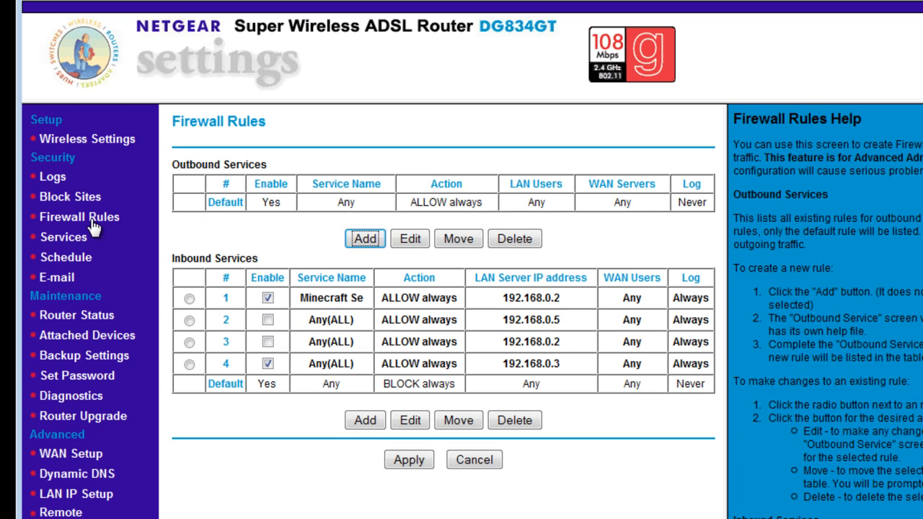
left_click(267, 304)
left_click(189, 297)
left_click(516, 422)
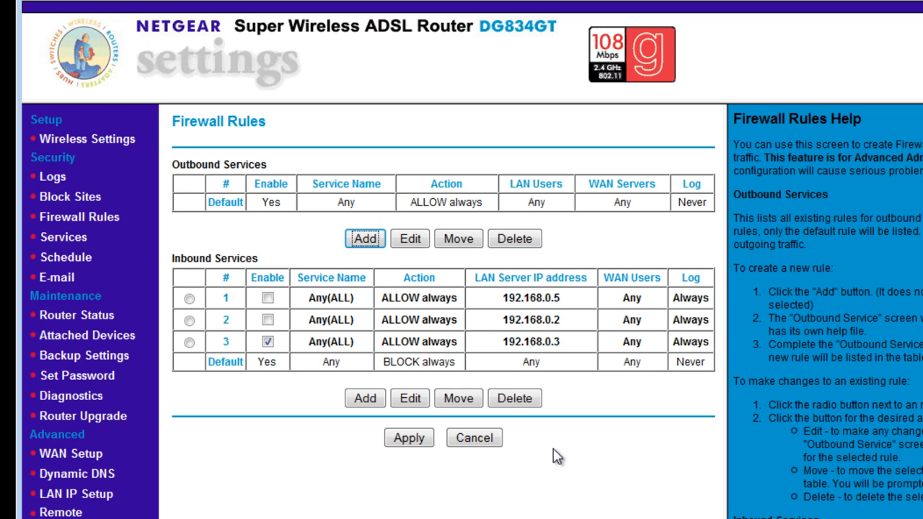
Add an inbound rule for the service Minecraft Se(TCP/UDP:1337) with the action ALLOW always.
left_click(356, 401)
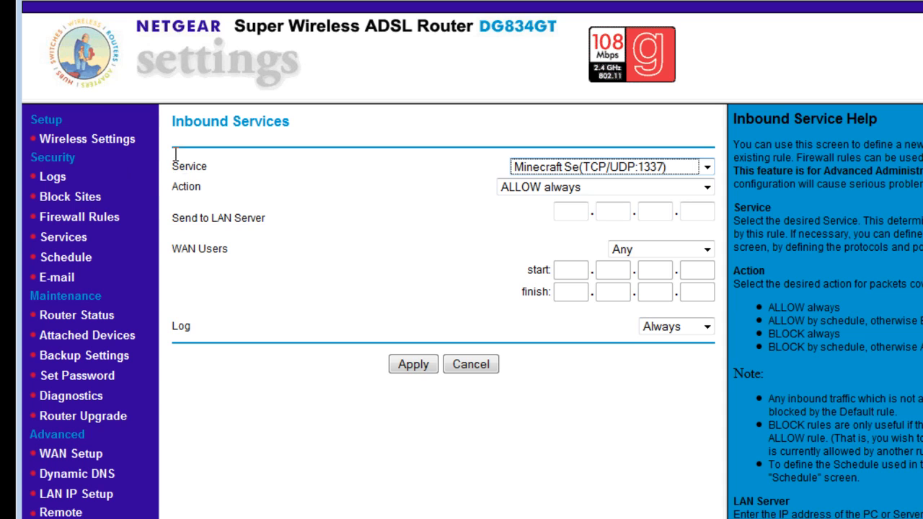
left_click(536, 167)
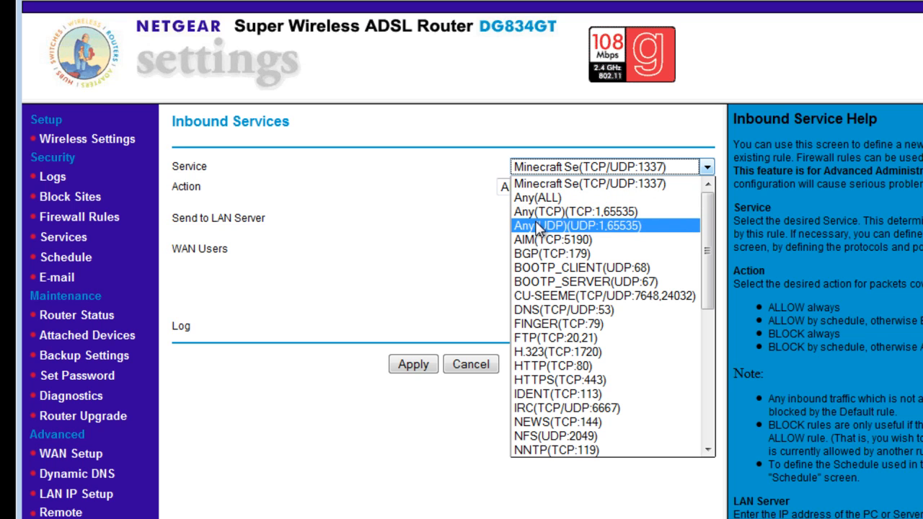
left_click(540, 185)
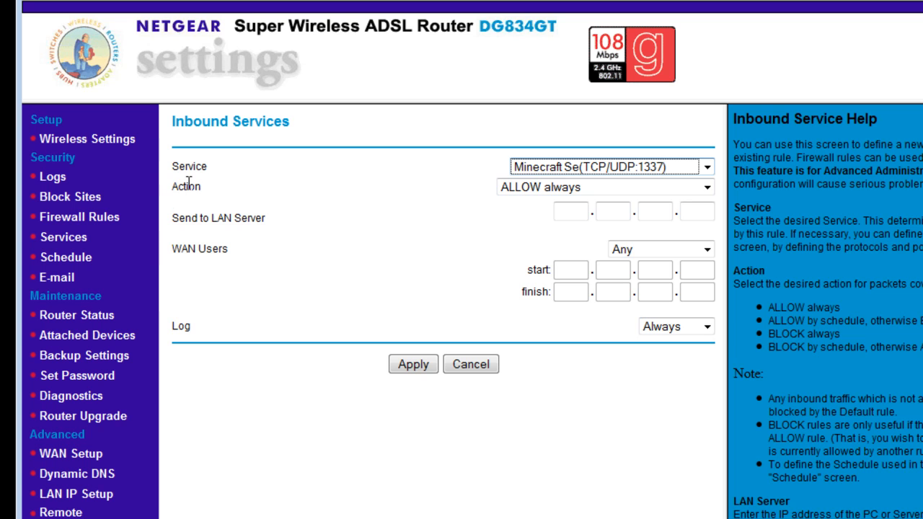
left_click(563, 193)
left_click(564, 195)
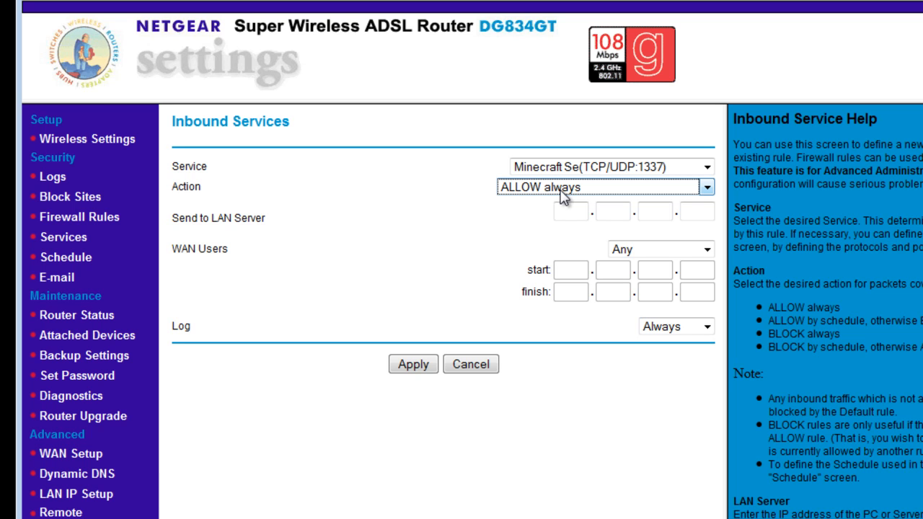
left_click(559, 189)
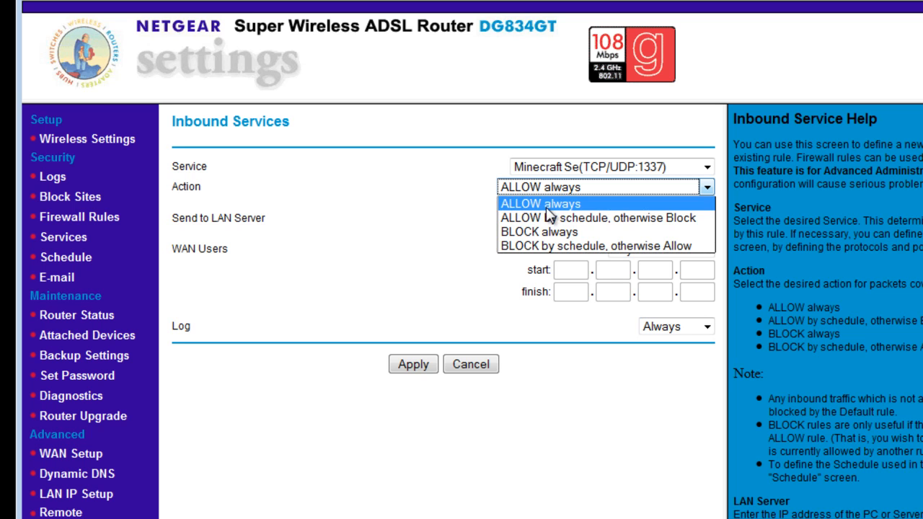
left_click(548, 205)
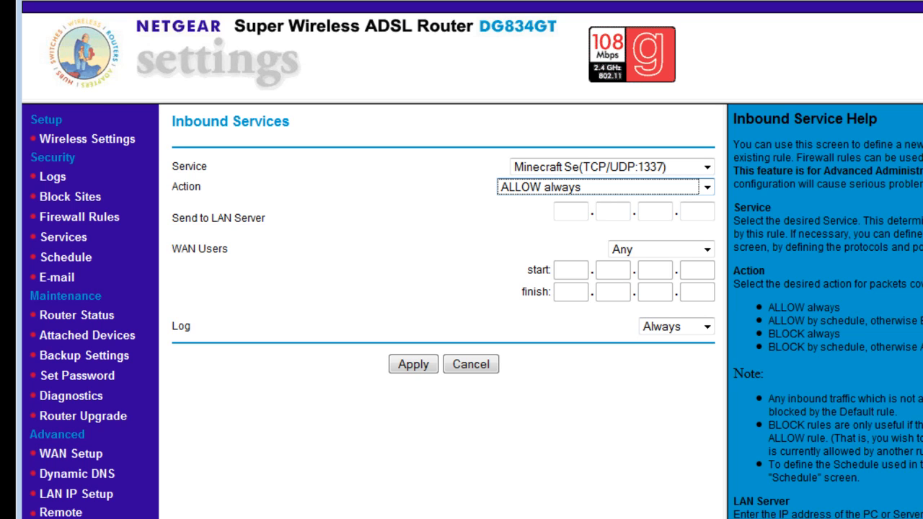
Set the rule's LAN server address to 192.168.0.2, checking it against the local IP noted in Notepad.
key("alt+Tab")
left_click_drag(920, 155, 840, 156)
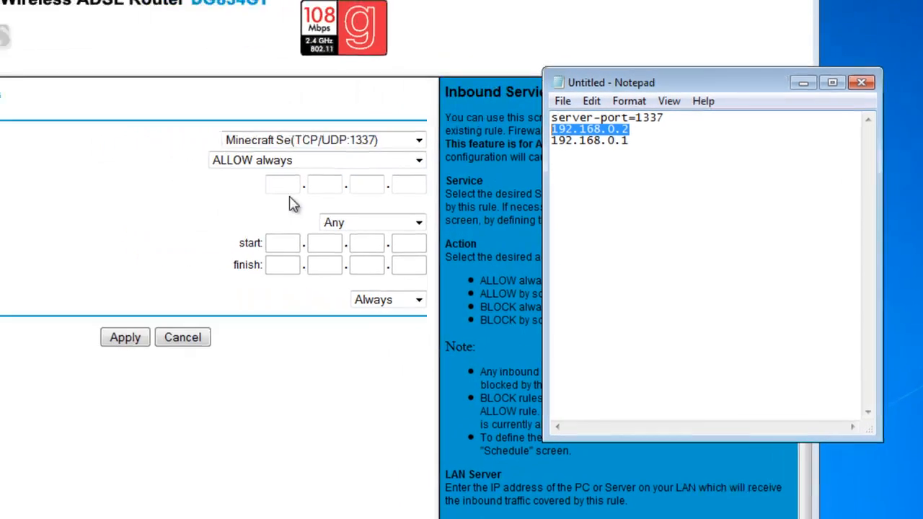
left_click(170, 173)
type("192")
key("Tab")
type("168")
key("Tab")
type("0")
key("Tab")
type("2")
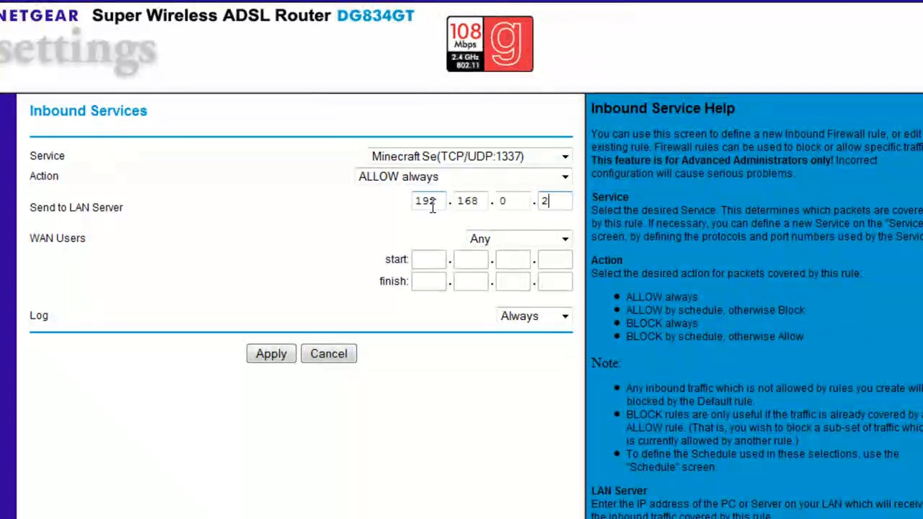
key("alt+Tab")
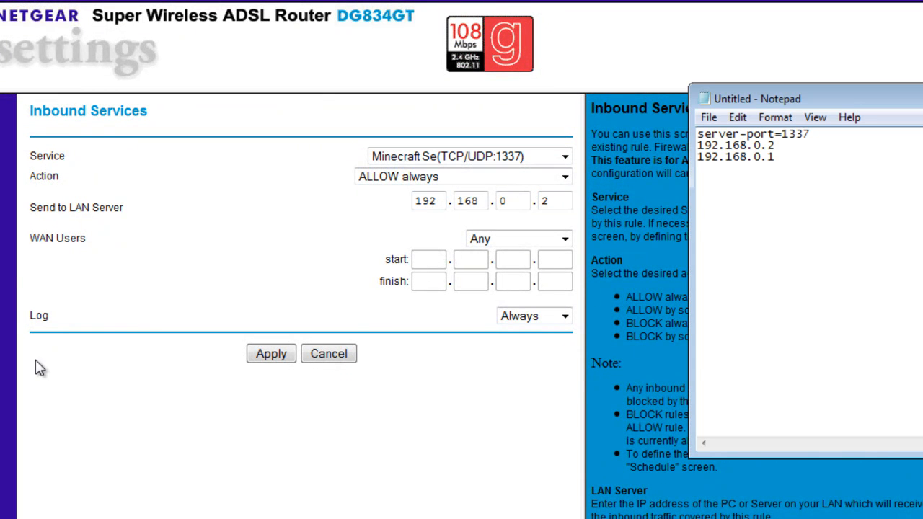
key("alt+Tab")
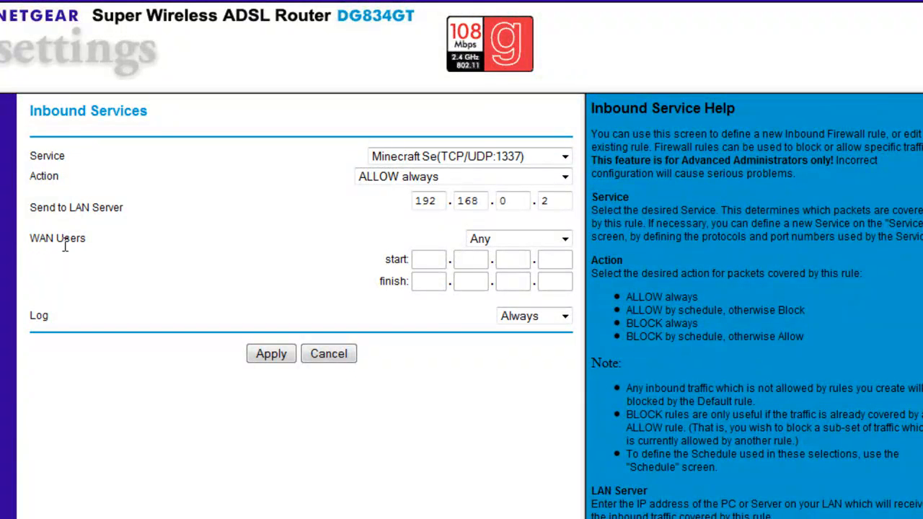
Keep the rule's WAN users set to Any, save the rule, and apply the firewall rules.
left_click(502, 239)
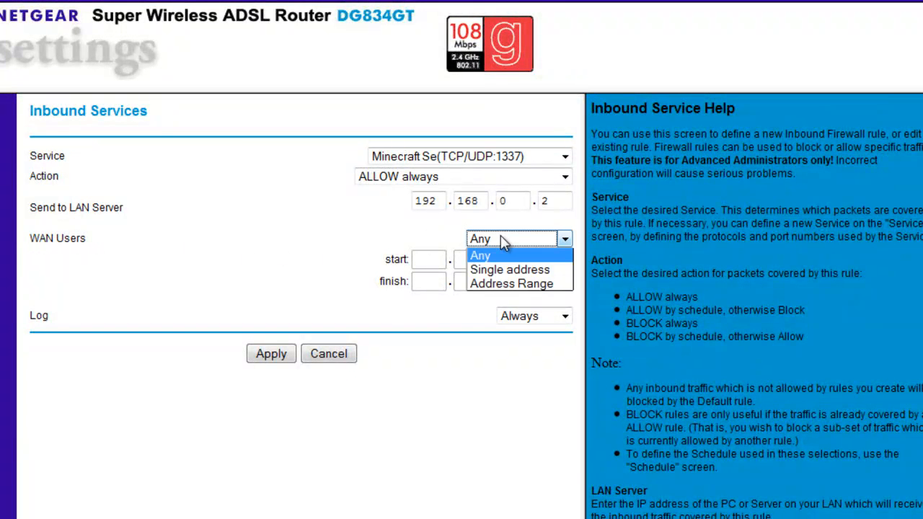
left_click(502, 238)
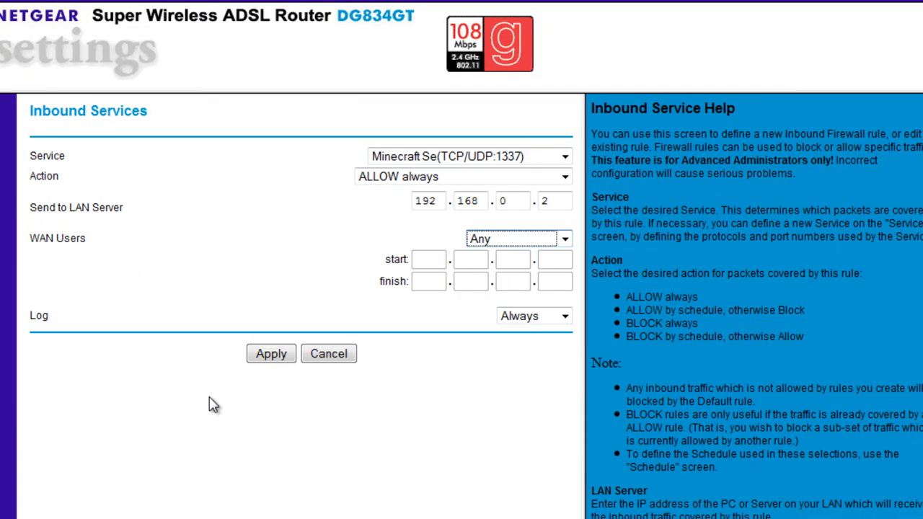
left_click(273, 355)
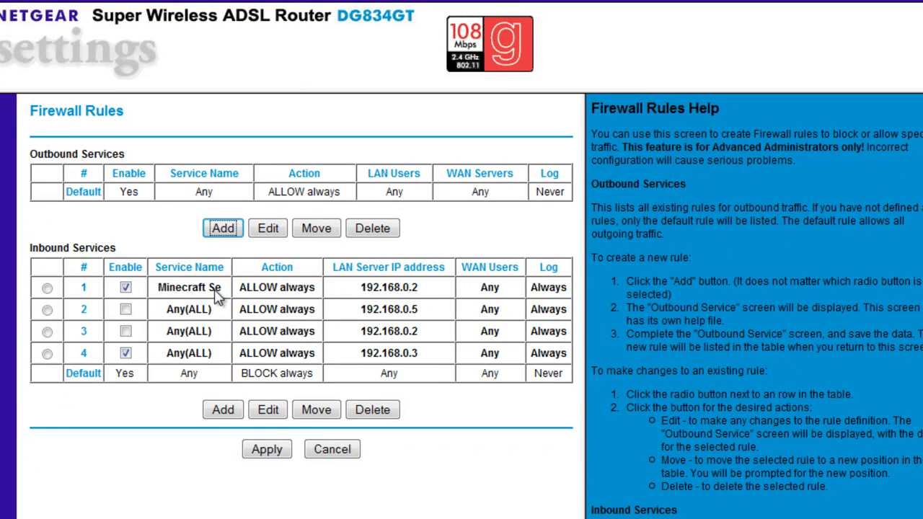
left_click(259, 451)
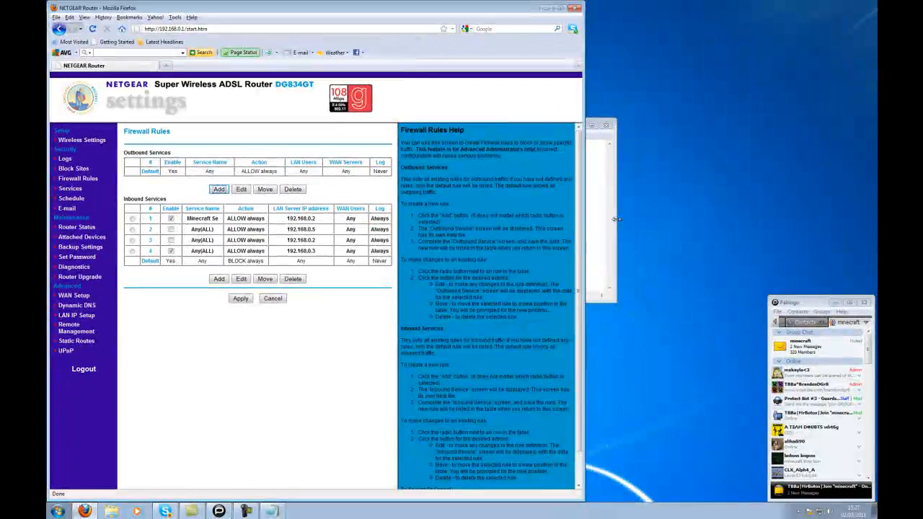
Switch to Notepad, move it clear of the browser, minimize the browser and review the noted local IP addresses.
left_click(674, 229)
left_click_drag(568, 124, 691, 24)
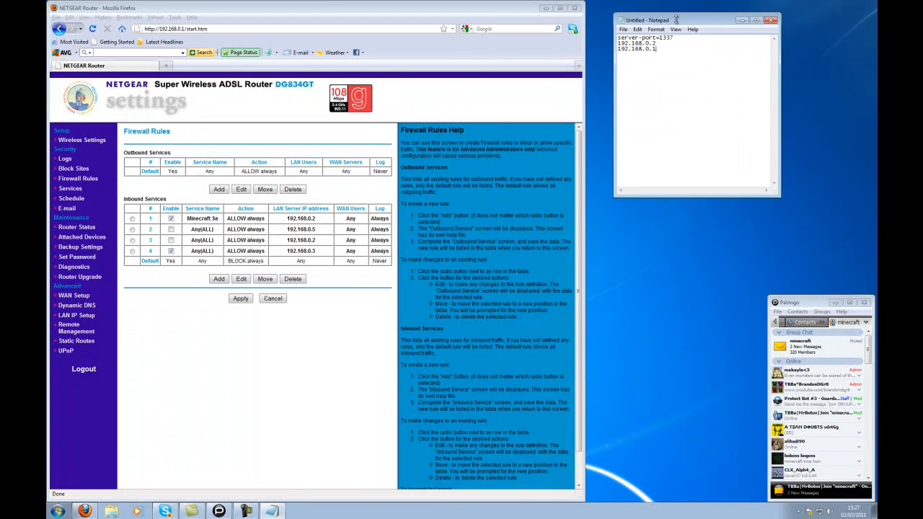
left_click(545, 9)
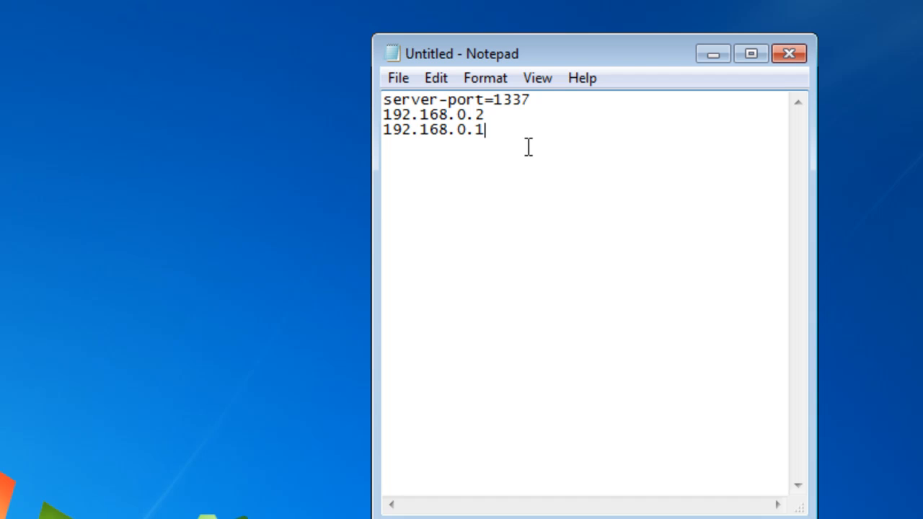
left_click_drag(502, 118, 384, 124)
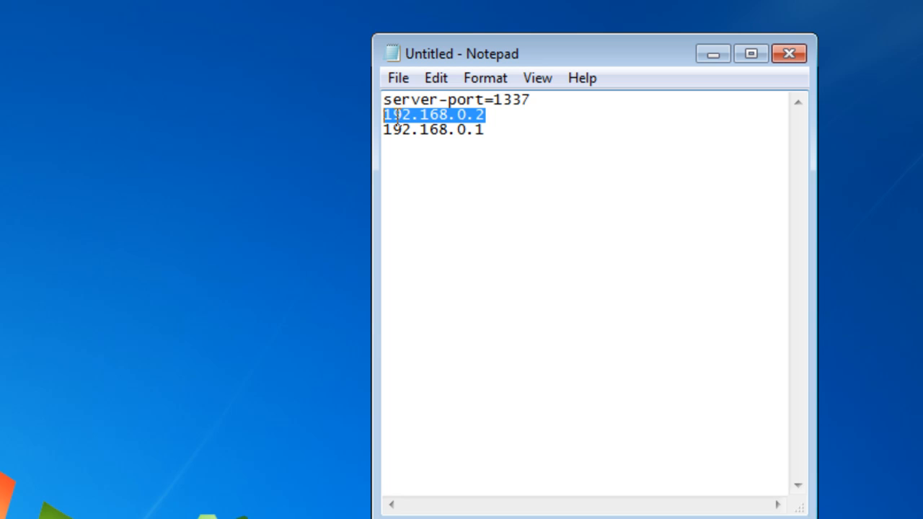
left_click(502, 122)
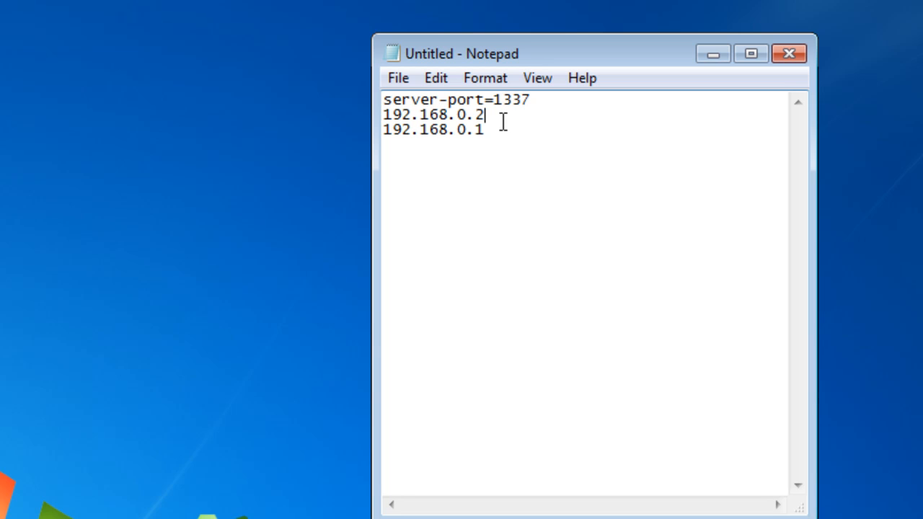
left_click(497, 130)
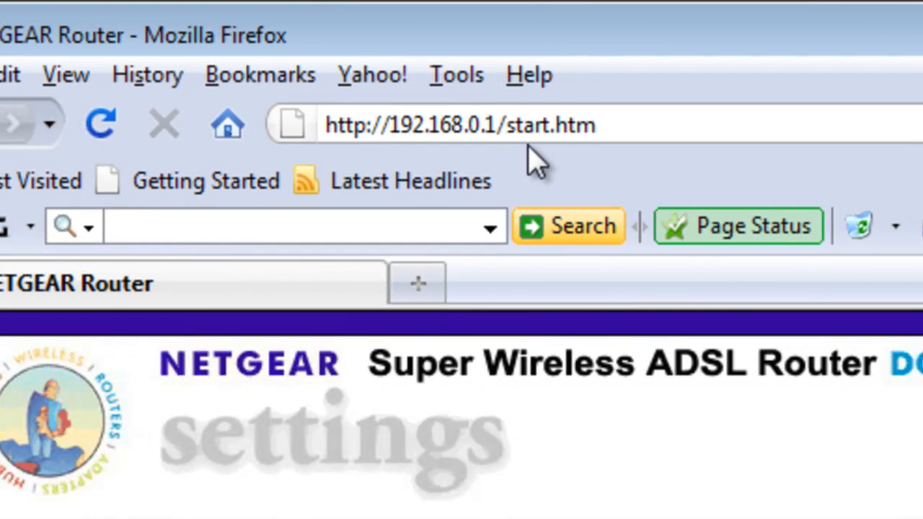
Switch back to Firefox and load ipchicken.com in a new tab.
left_click(425, 295)
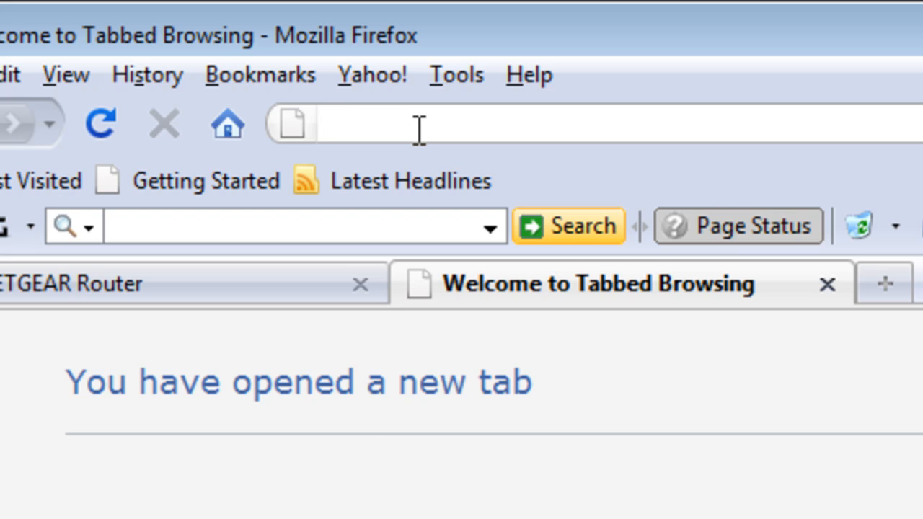
type("ipchicje")
key("BackSpace")
key("BackSpace")
type("ken.com")
key("Return")
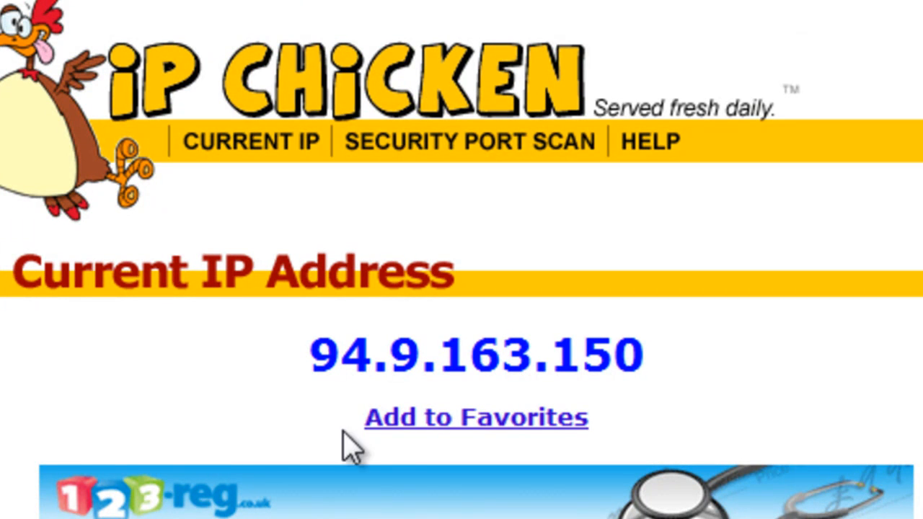
Copy the current IP address from the page and paste it on a new line below 192.168.0.1 in Notepad.
left_click_drag(312, 352, 666, 370)
key("ctrl+c")
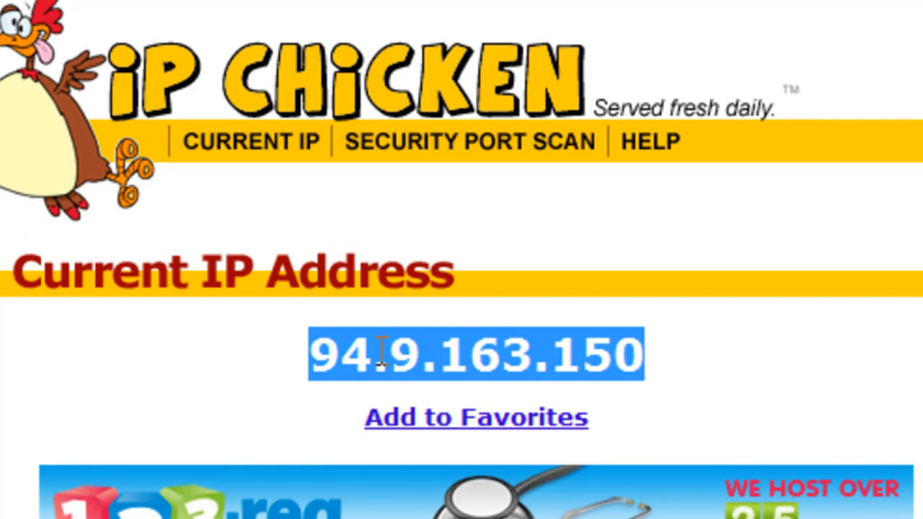
left_click(858, 123)
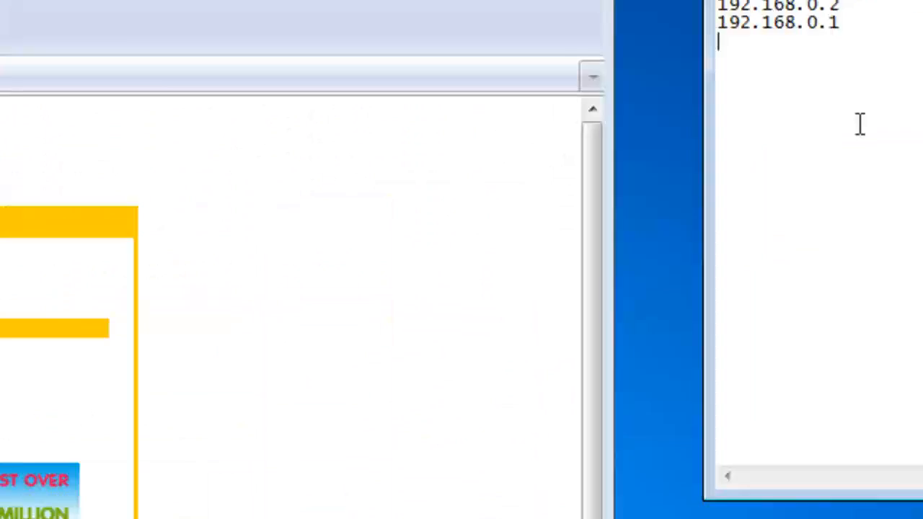
key("ctrl+v")
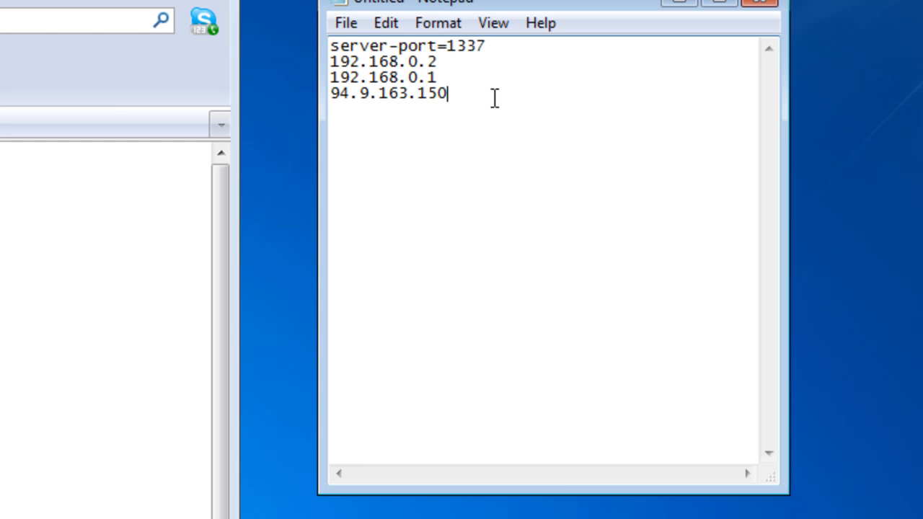
Append ":1337" to the public IP, separate it from the local addresses with three blank lines, and select the full server address.
type(":1337")
left_click_drag(459, 94, 439, 94)
left_click_drag(498, 91, 461, 85)
left_click(540, 101)
left_click_drag(532, 82, 511, 105)
left_click(508, 100)
left_click(332, 94)
key("Return")
key("Return")
left_click_drag(526, 139, 296, 152)
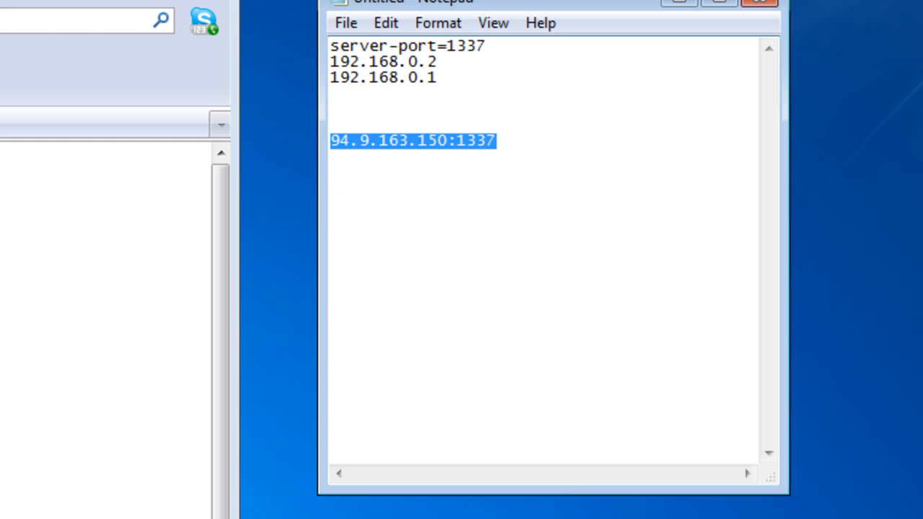